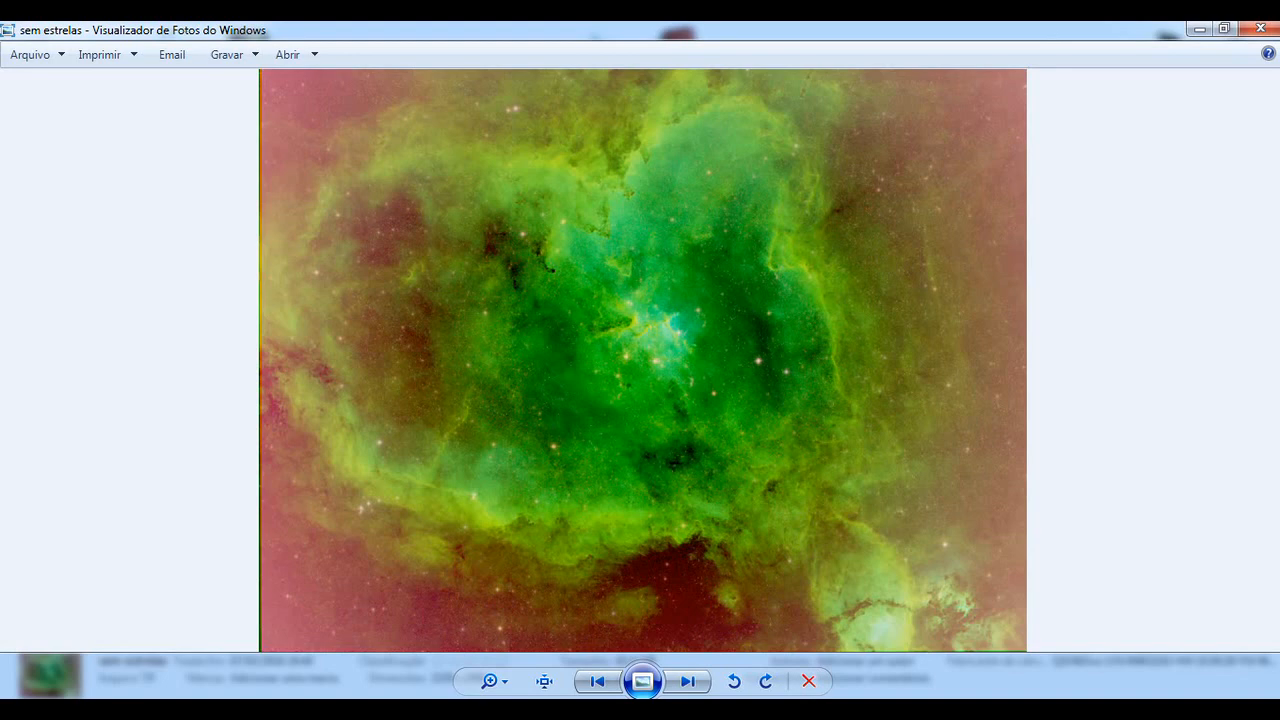
Step: Compare the RGB fim and sem estrelas images of the nebula in the photo viewer
{"action": "key", "text": "Left"}
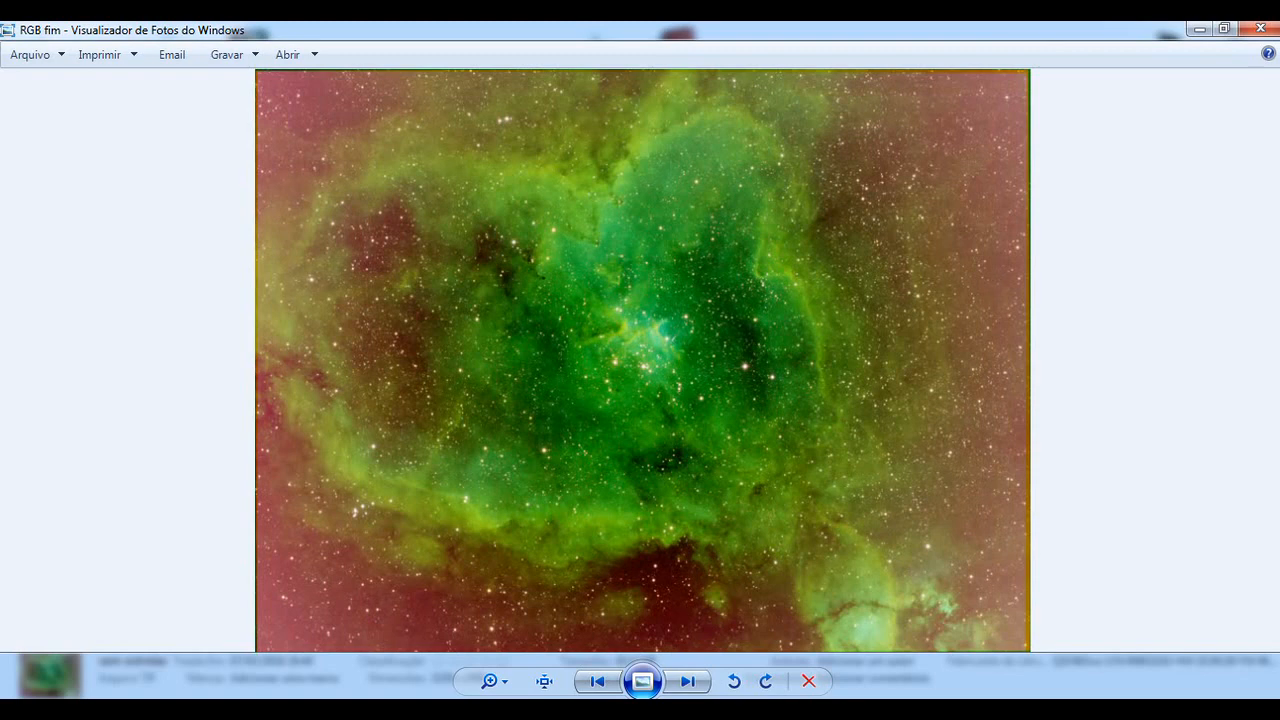
{"action": "key", "text": "Right"}
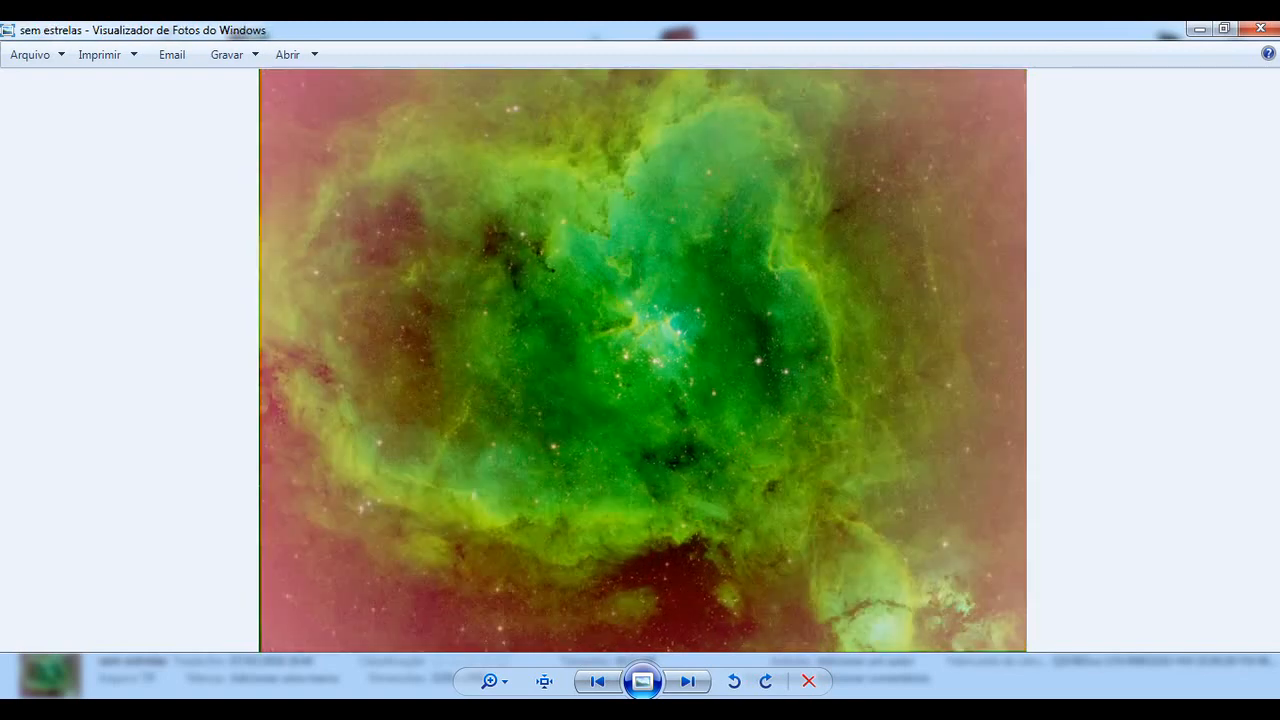
{"action": "key", "text": "Left"}
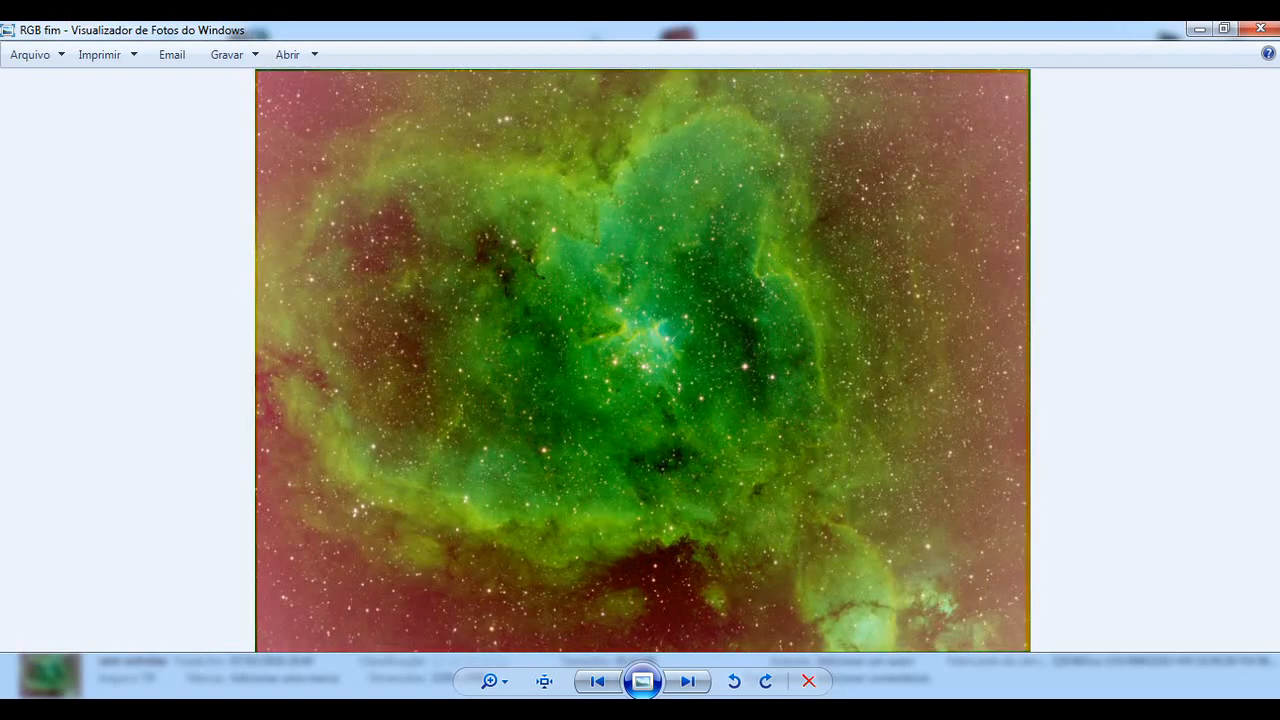
{"action": "key", "text": "Right"}
{"action": "key", "text": "Left"}
{"action": "left_click", "coordinate": [1262, 28]}
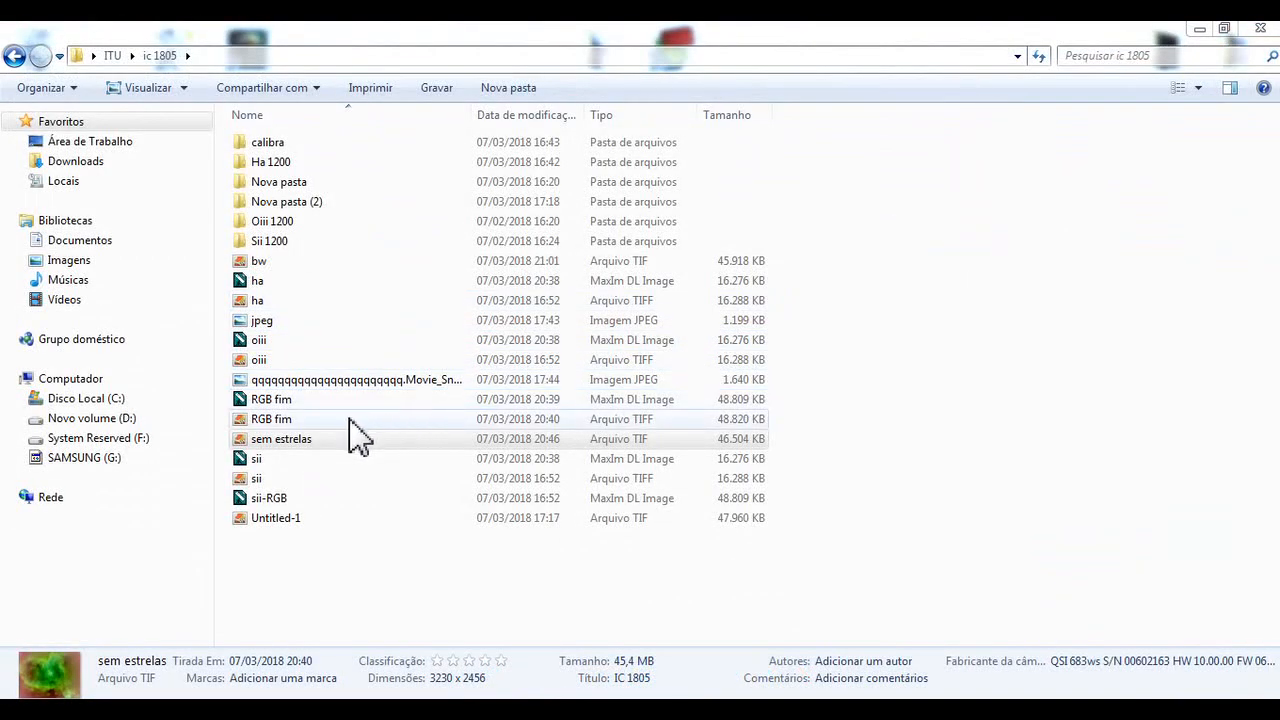
{"action": "double_click", "coordinate": [322, 420]}
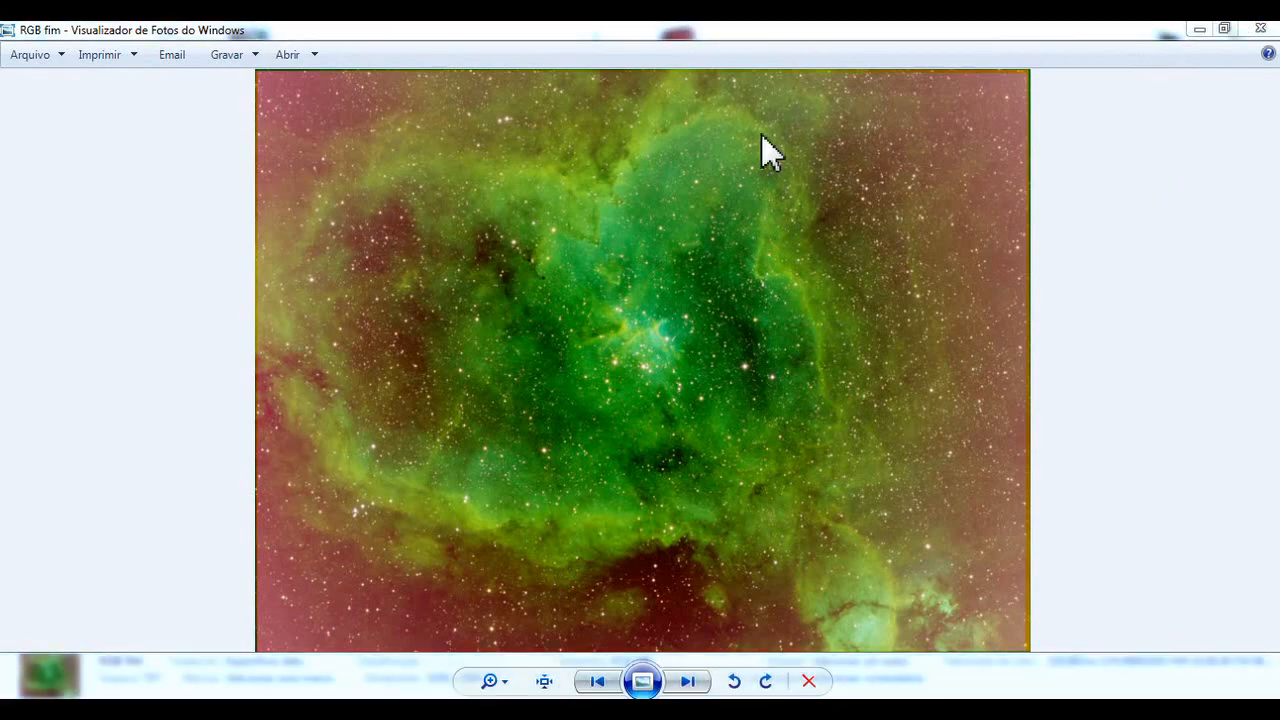
{"action": "left_click", "coordinate": [1262, 30]}
Step: Switch to Photoshop and close the previously processed RGB fim.tiff document
{"action": "right_click", "coordinate": [268, 420]}
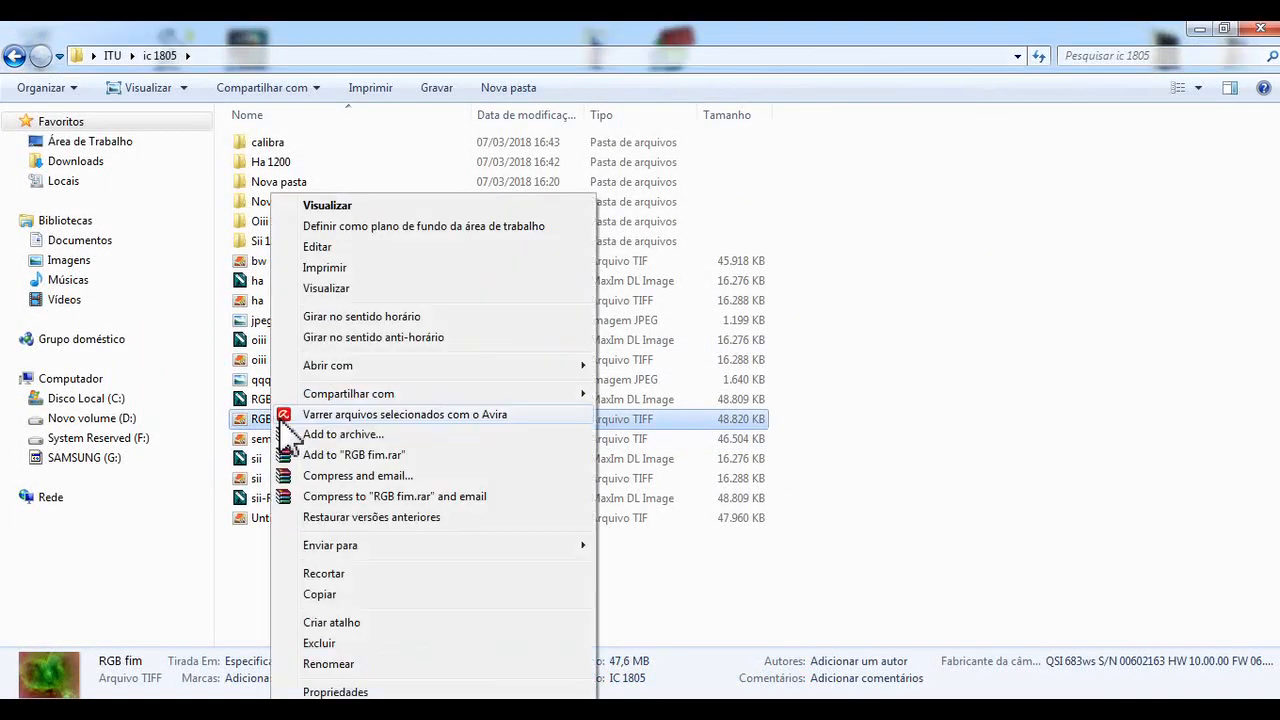
{"action": "mouse_move", "coordinate": [555, 366]}
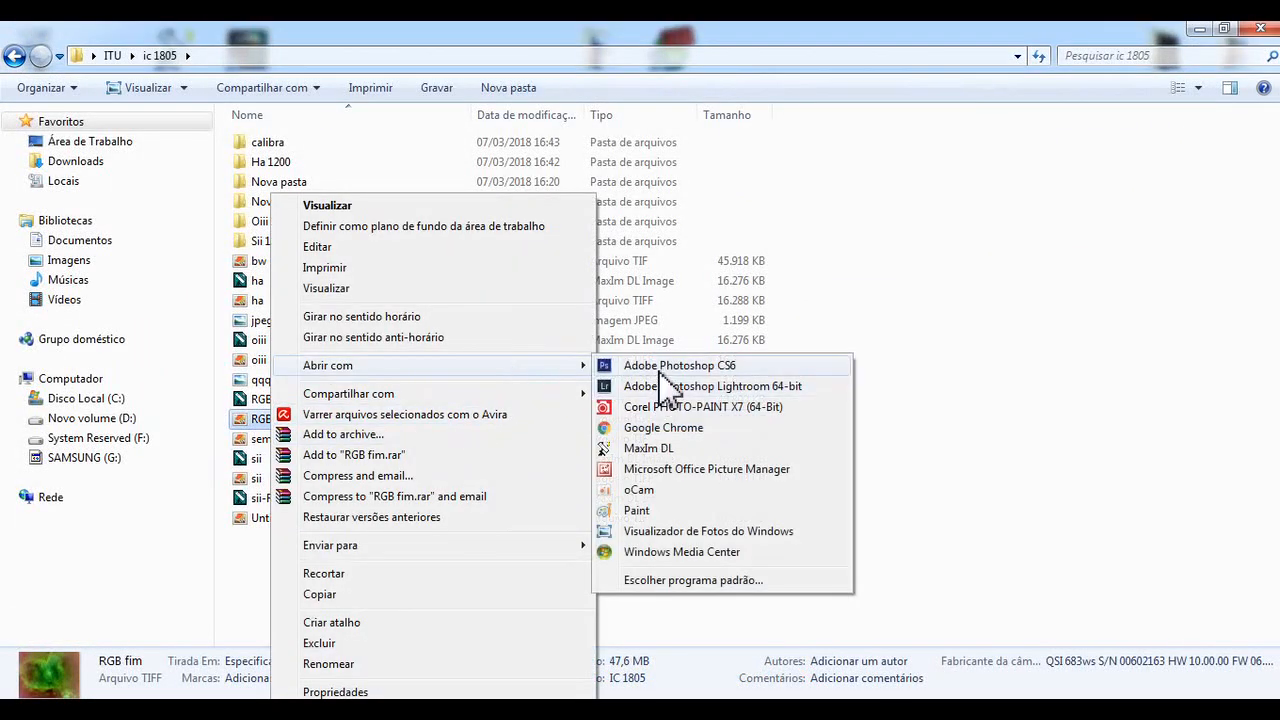
{"action": "left_click", "coordinate": [665, 288]}
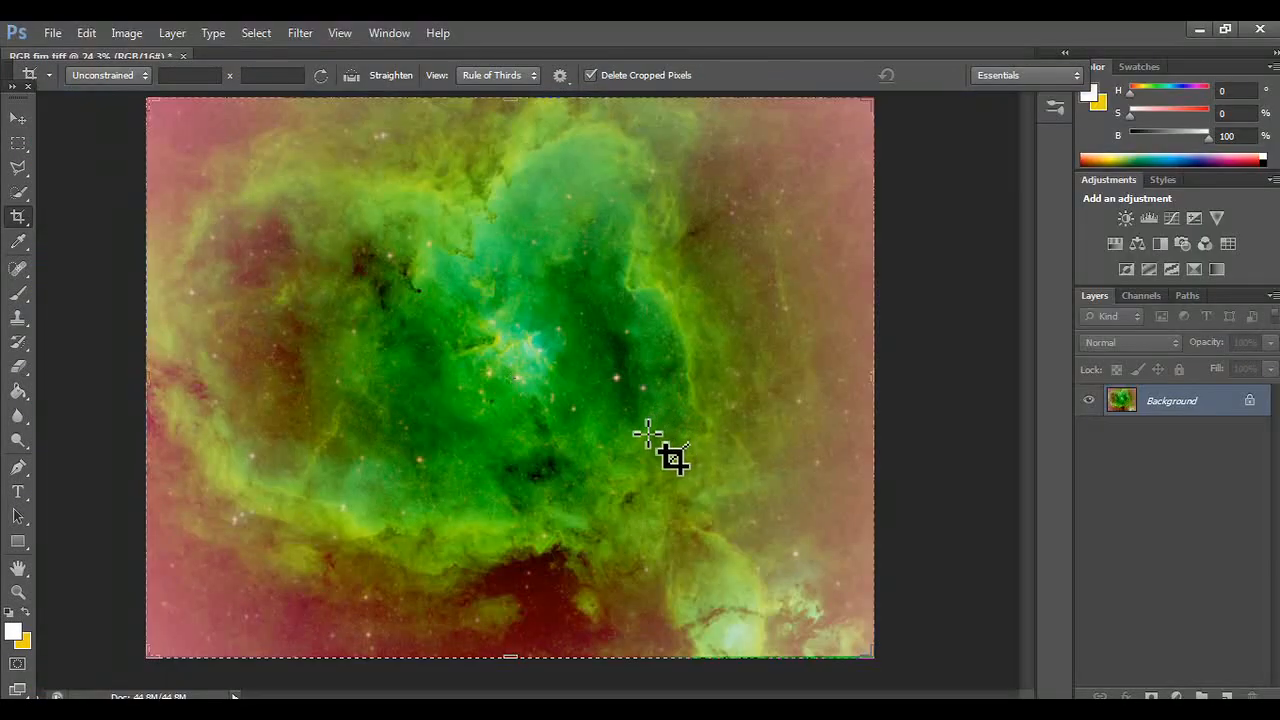
{"action": "left_click", "coordinate": [183, 56]}
{"action": "left_click", "coordinate": [630, 297]}
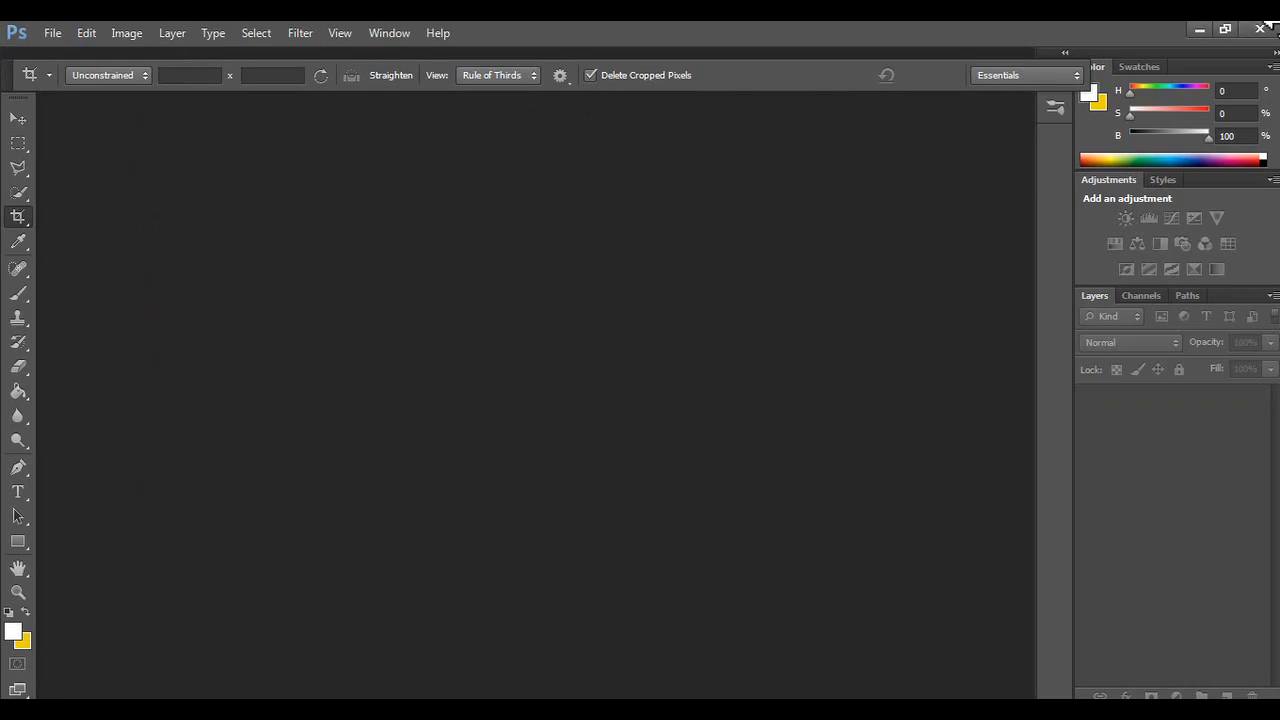
Step: Open the RGB fim TIFF from the ic 1805 folder in Adobe Photoshop CS6 and activate the Move tool
{"action": "left_click", "coordinate": [1201, 31]}
{"action": "right_click", "coordinate": [632, 421]}
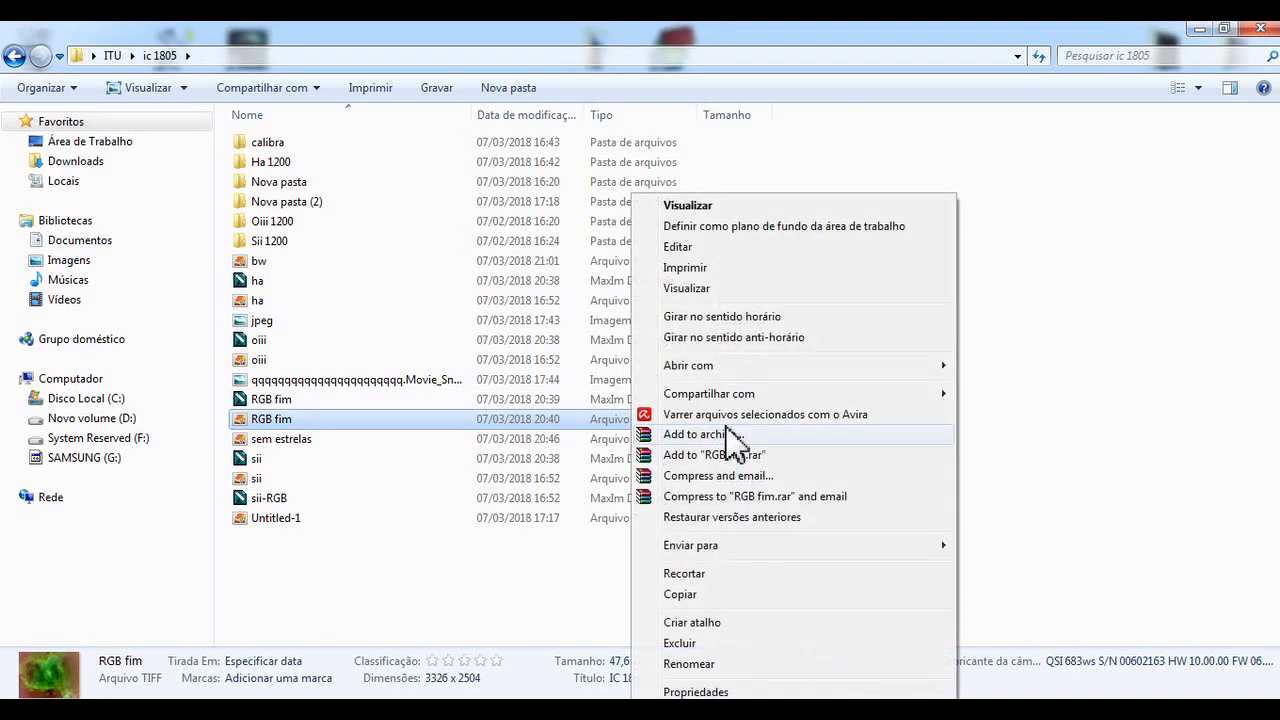
{"action": "mouse_move", "coordinate": [835, 368]}
{"action": "left_click", "coordinate": [970, 368]}
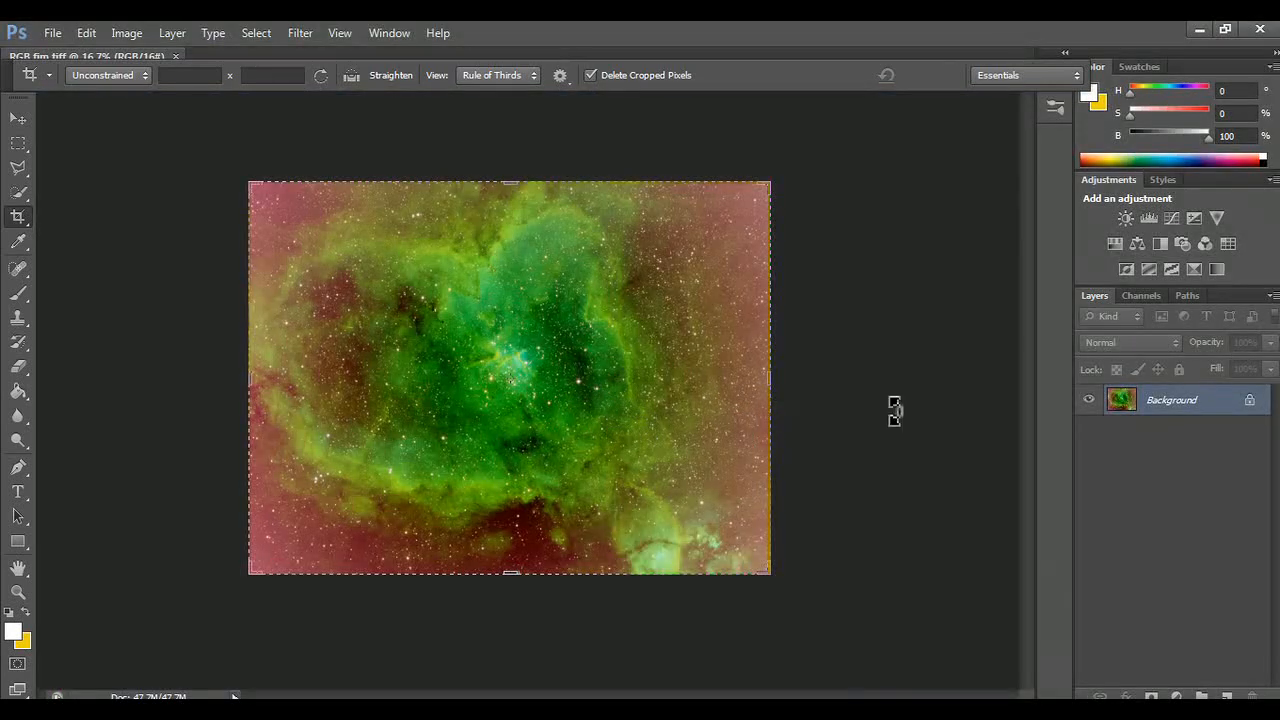
{"action": "left_click", "coordinate": [18, 118]}
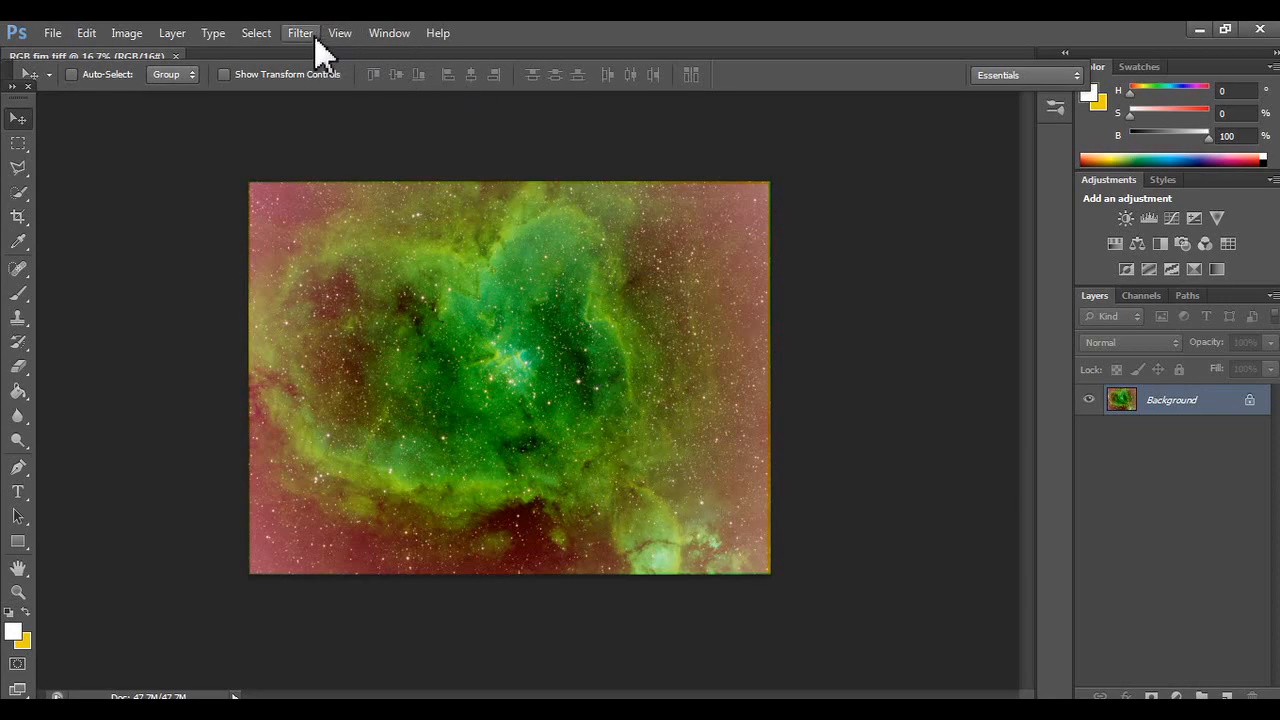
Step: Display the available actions and look through the Astronomy Tools v1_6 set
{"action": "left_click", "coordinate": [408, 34]}
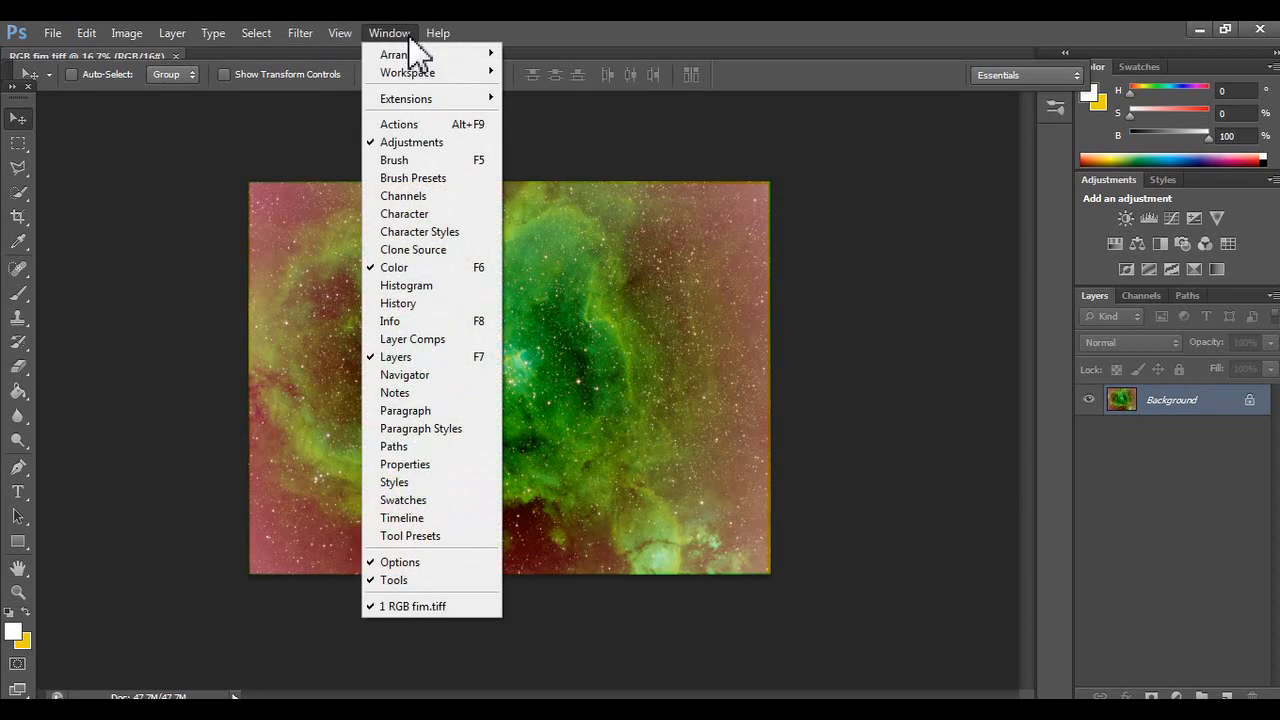
{"action": "left_click", "coordinate": [430, 124]}
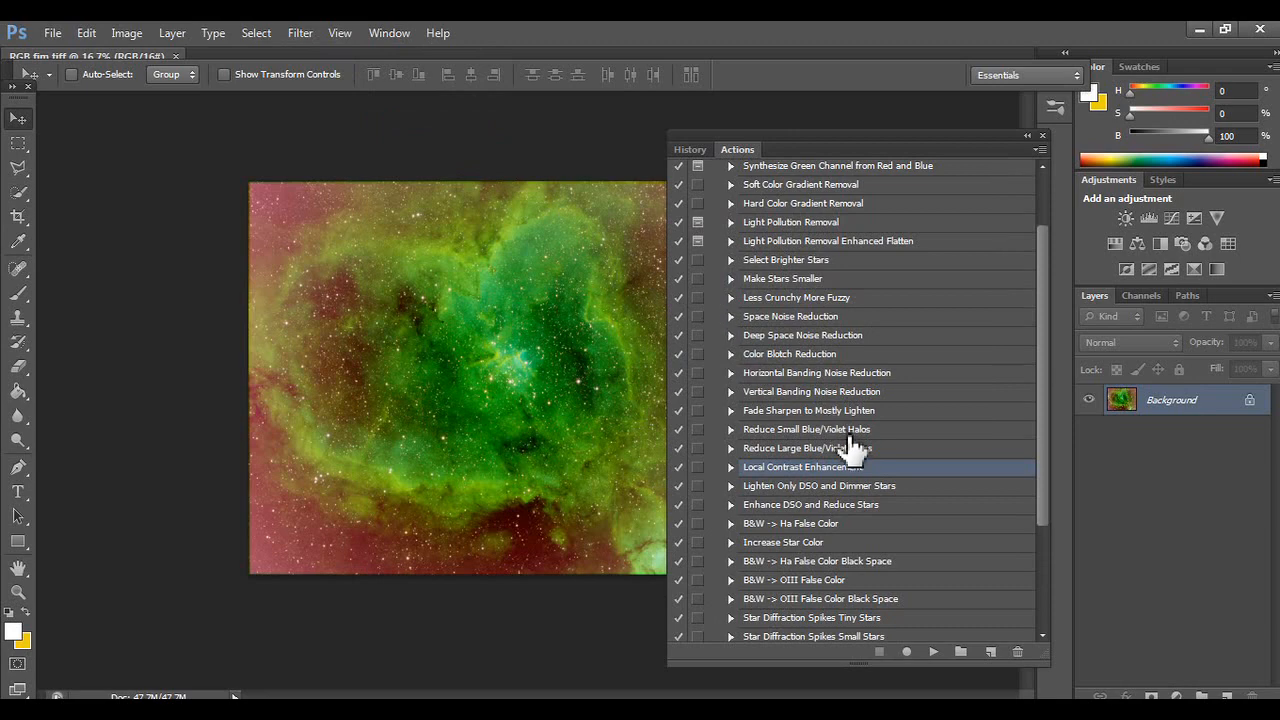
{"action": "scroll", "coordinate": [729, 468], "scroll_direction": "up", "scroll_amount": 2}
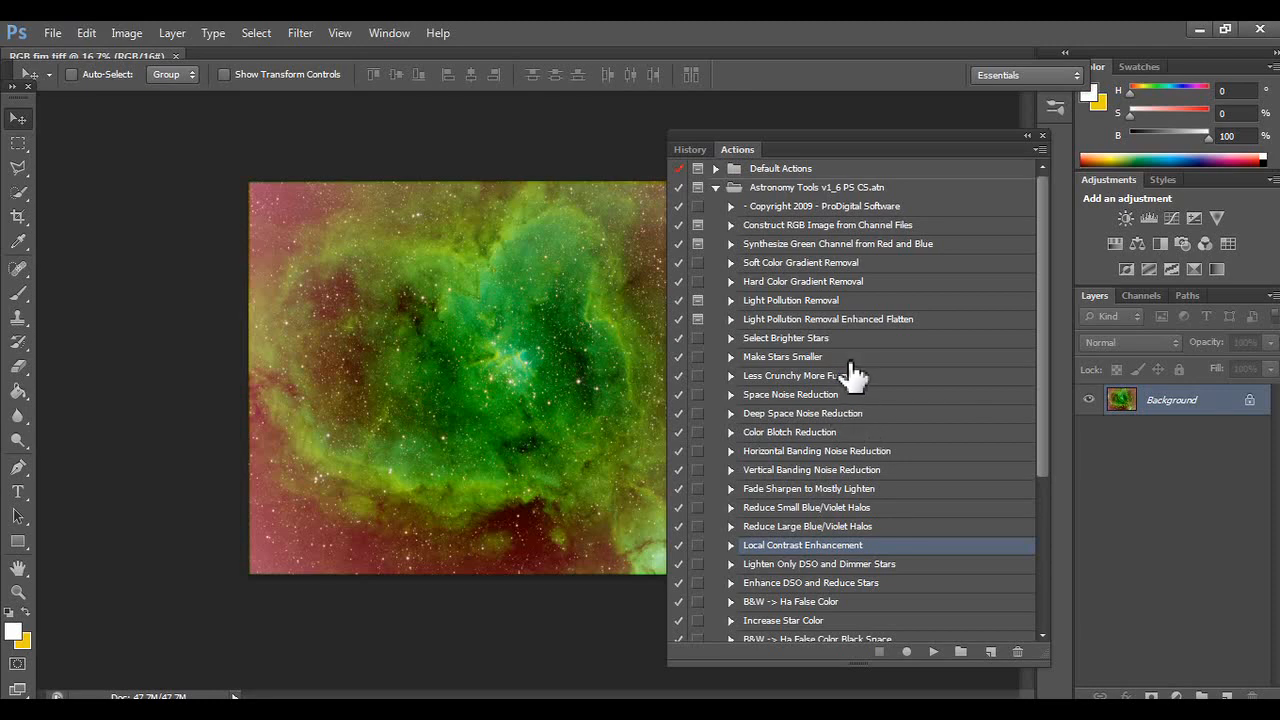
{"action": "scroll", "coordinate": [850, 540], "scroll_direction": "down", "scroll_amount": 3}
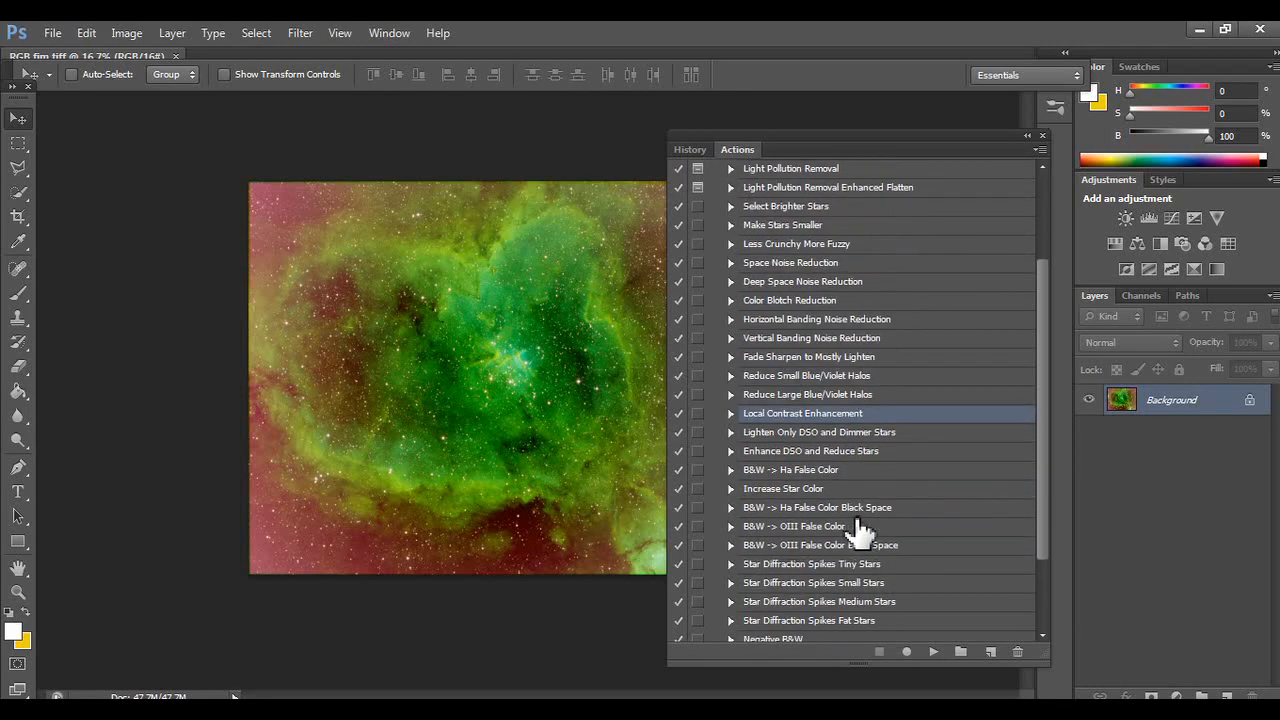
{"action": "scroll", "coordinate": [760, 455], "scroll_direction": "down", "scroll_amount": 1}
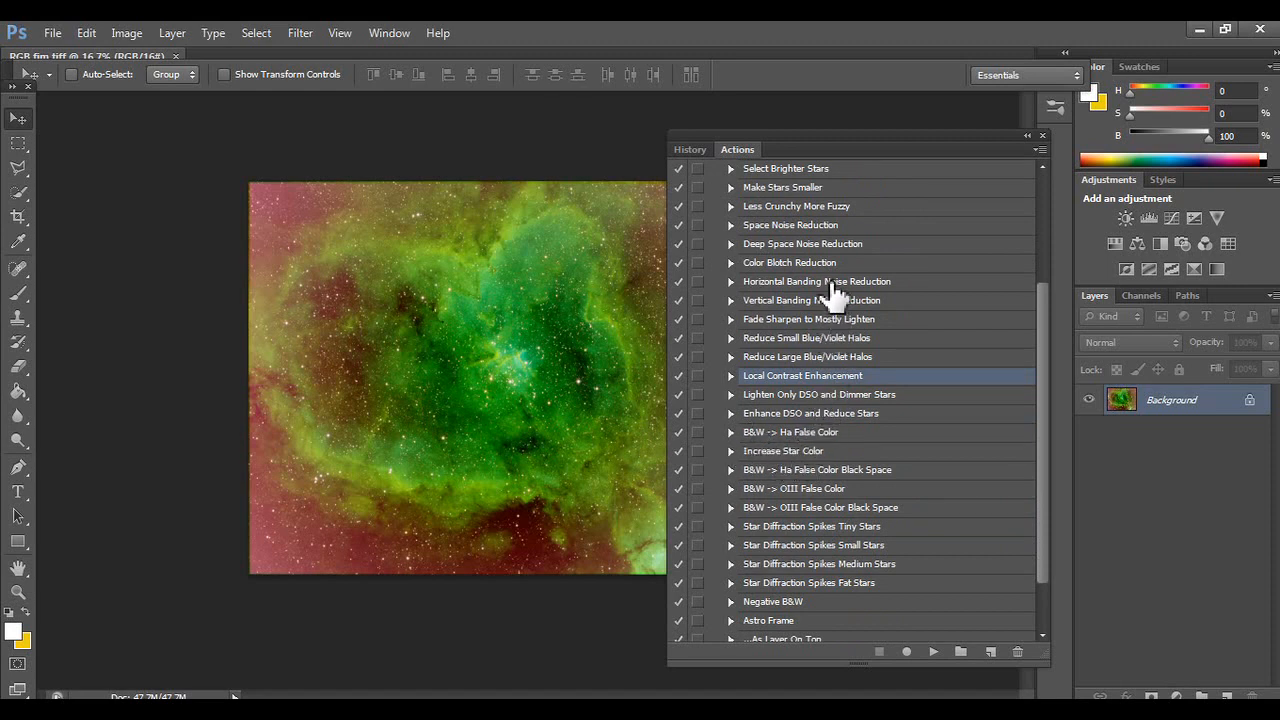
Step: Run the Make Stars Smaller action on the Background layer
{"action": "left_click", "coordinate": [840, 189]}
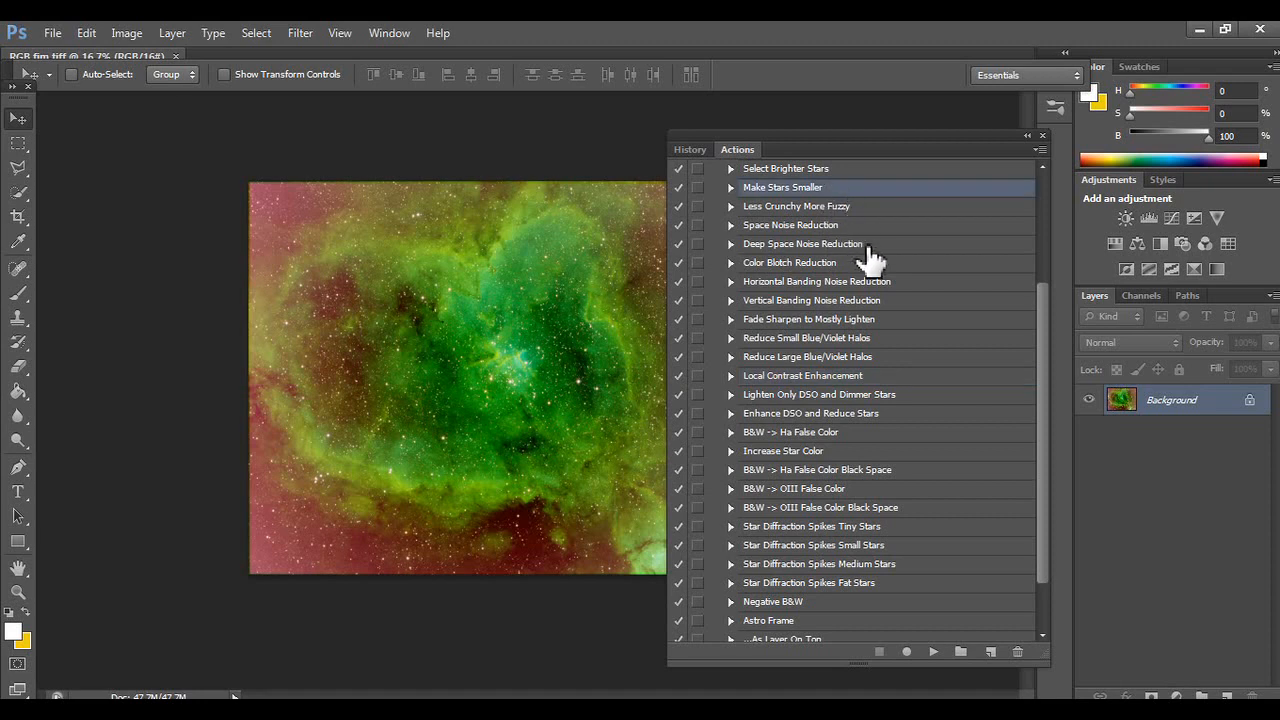
{"action": "left_click", "coordinate": [933, 652]}
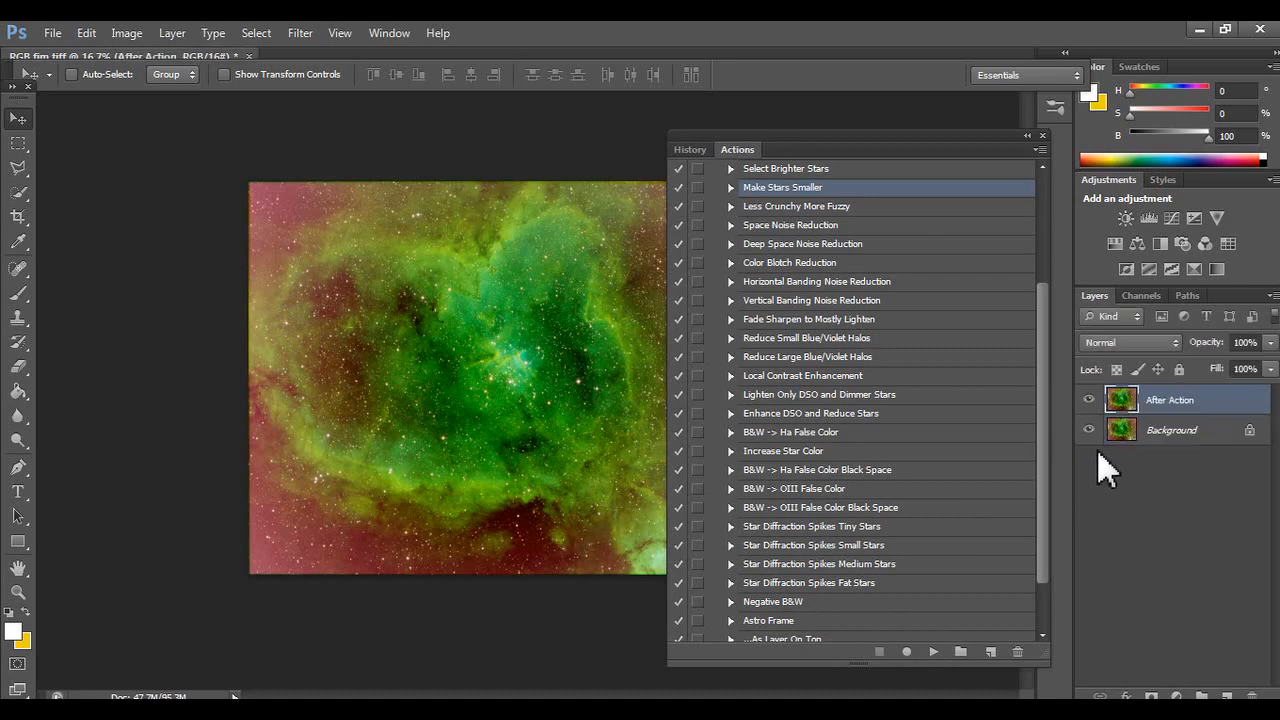
Step: Replace the After Action layer with a copy of the Background, and convert the Background into a regular layer named 1
{"action": "left_click_drag", "start_coordinate": [1170, 400], "coordinate": [1226, 695]}
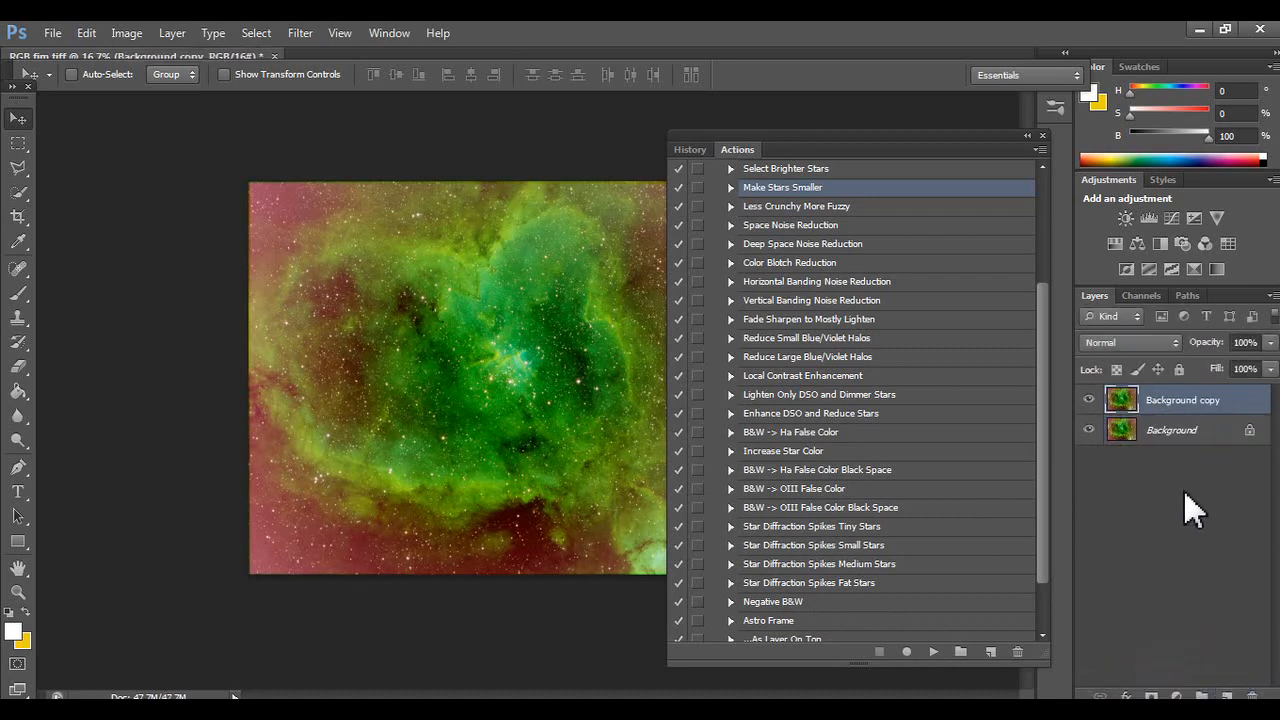
{"action": "double_click", "coordinate": [1175, 432]}
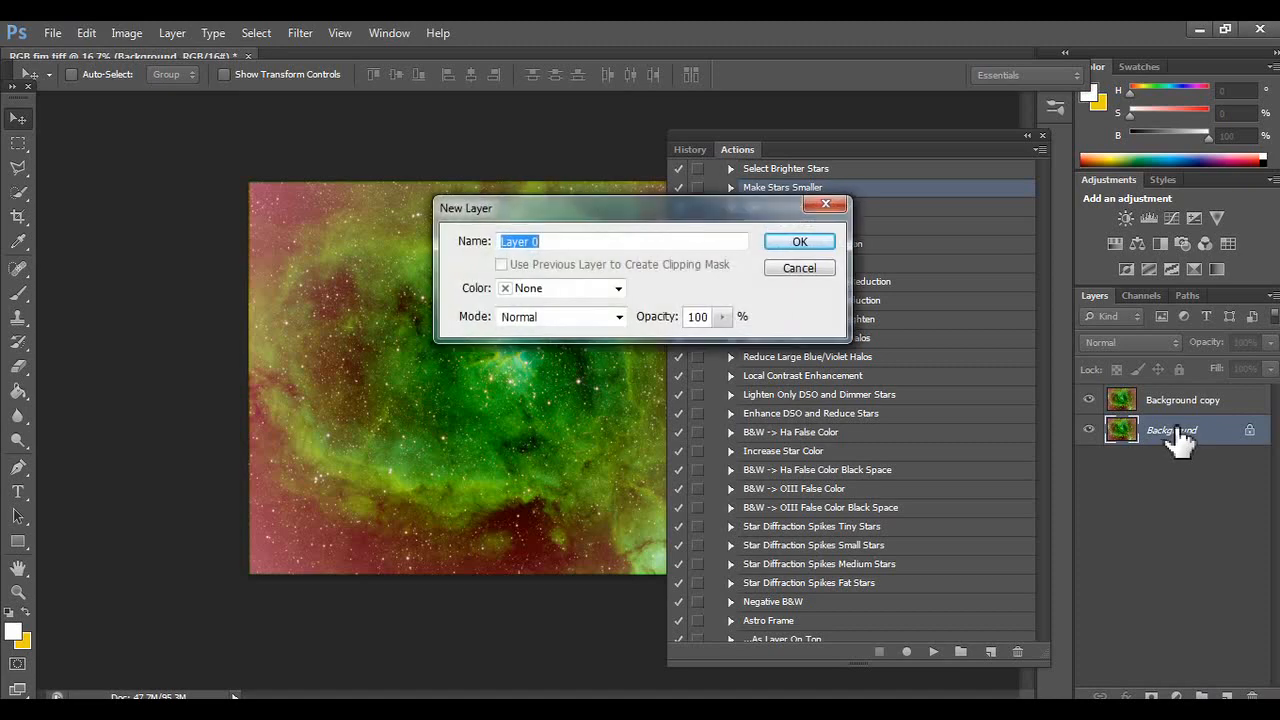
{"action": "left_click", "coordinate": [805, 267]}
{"action": "left_click", "coordinate": [798, 266]}
{"action": "right_click", "coordinate": [1143, 430]}
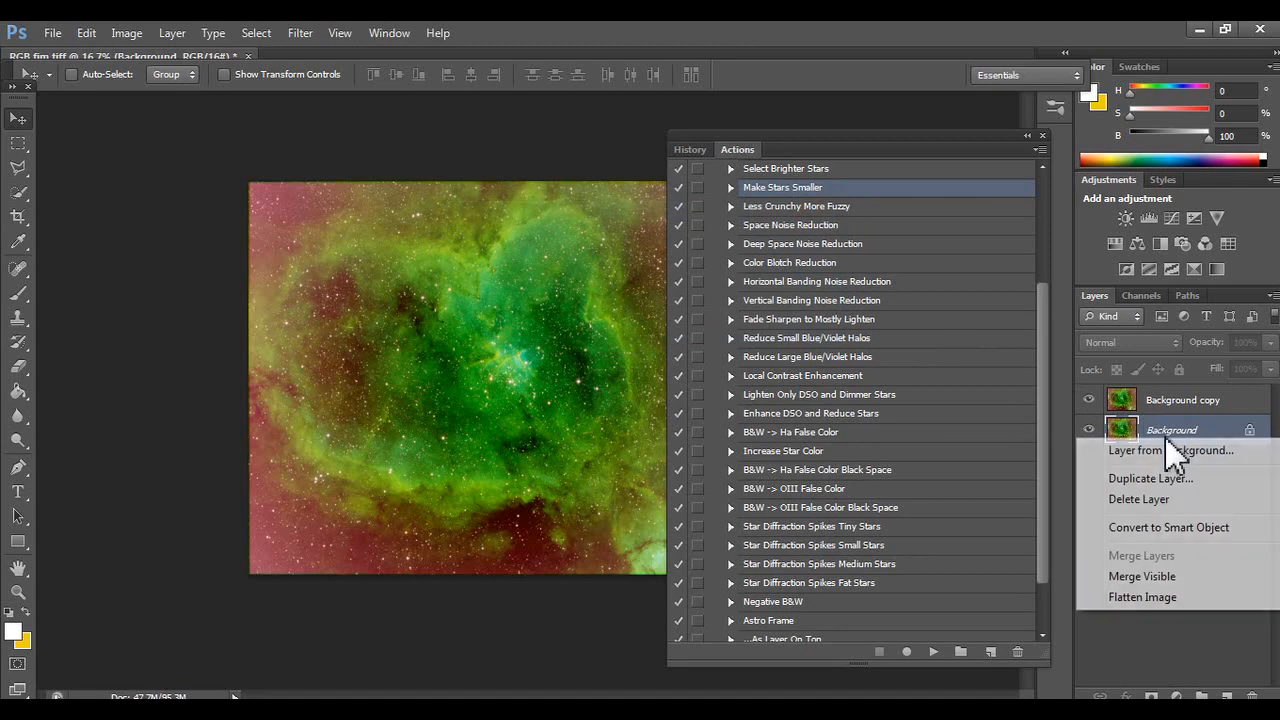
{"action": "left_click", "coordinate": [1172, 449]}
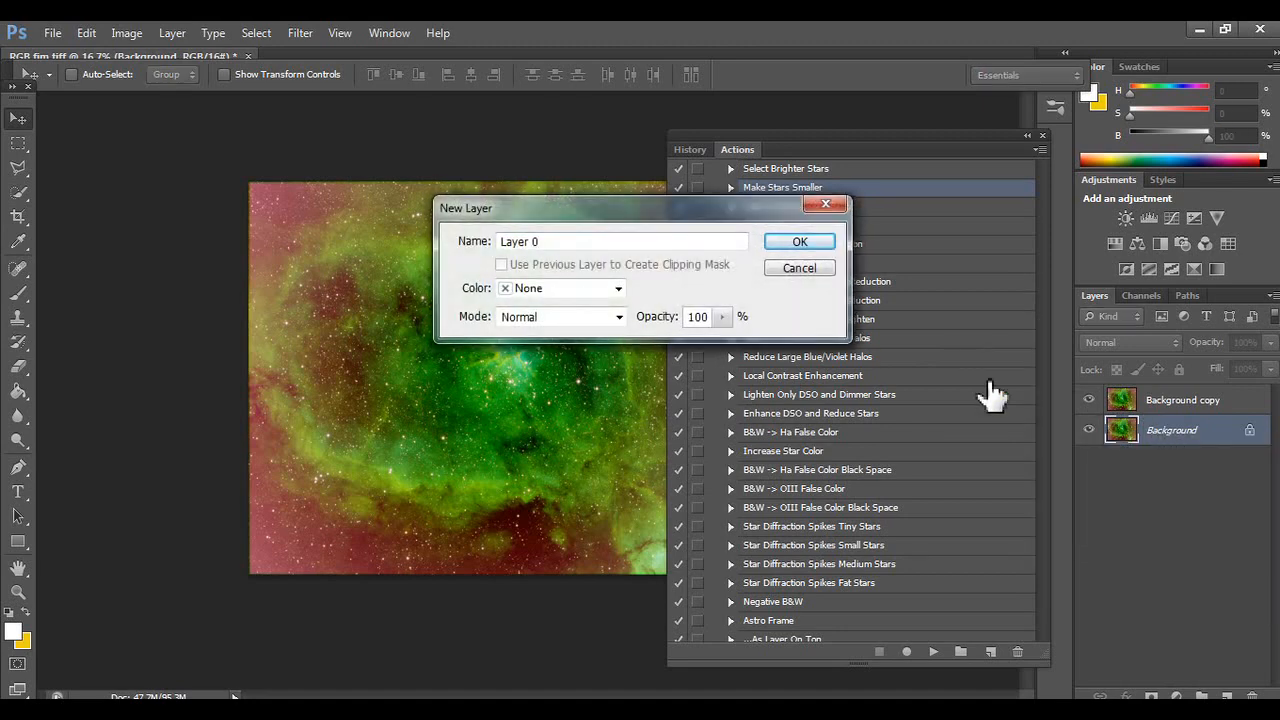
{"action": "type", "text": "1"}
{"action": "left_click", "coordinate": [800, 241]}
Step: Rename the Background copy layer as 2 and make five duplicates of it
{"action": "left_click", "coordinate": [1182, 400]}
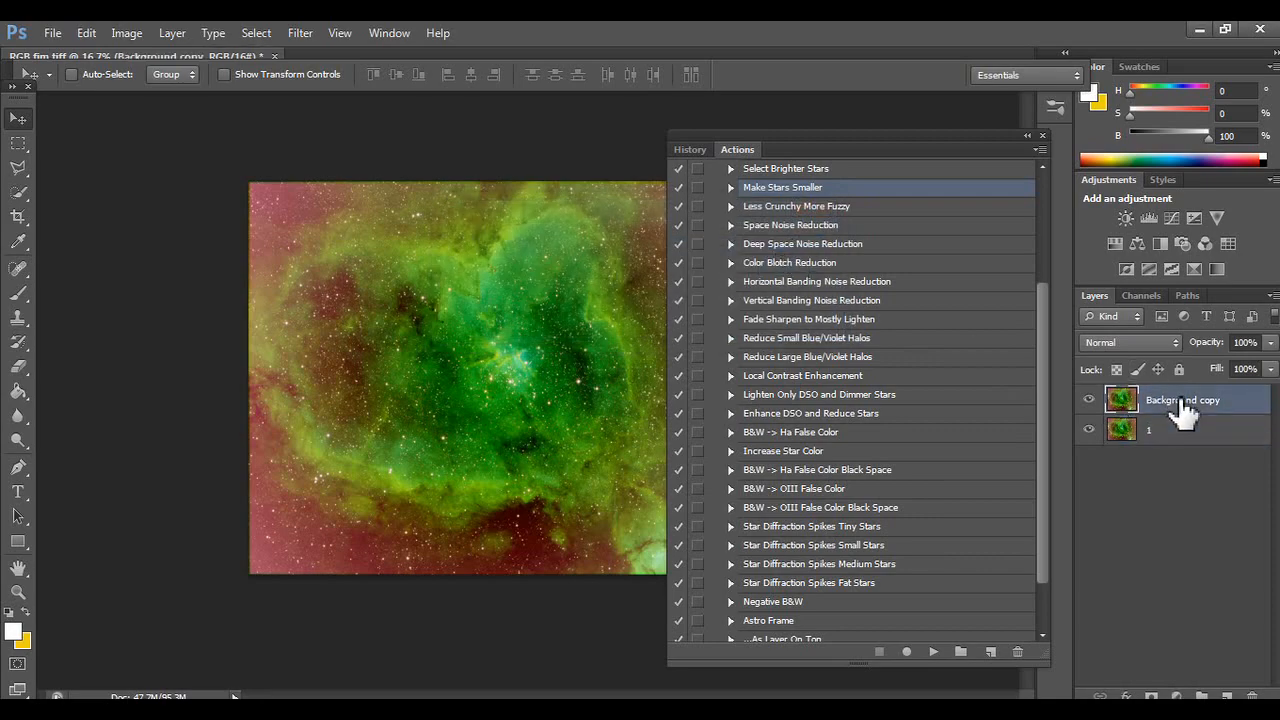
{"action": "right_click", "coordinate": [1182, 400]}
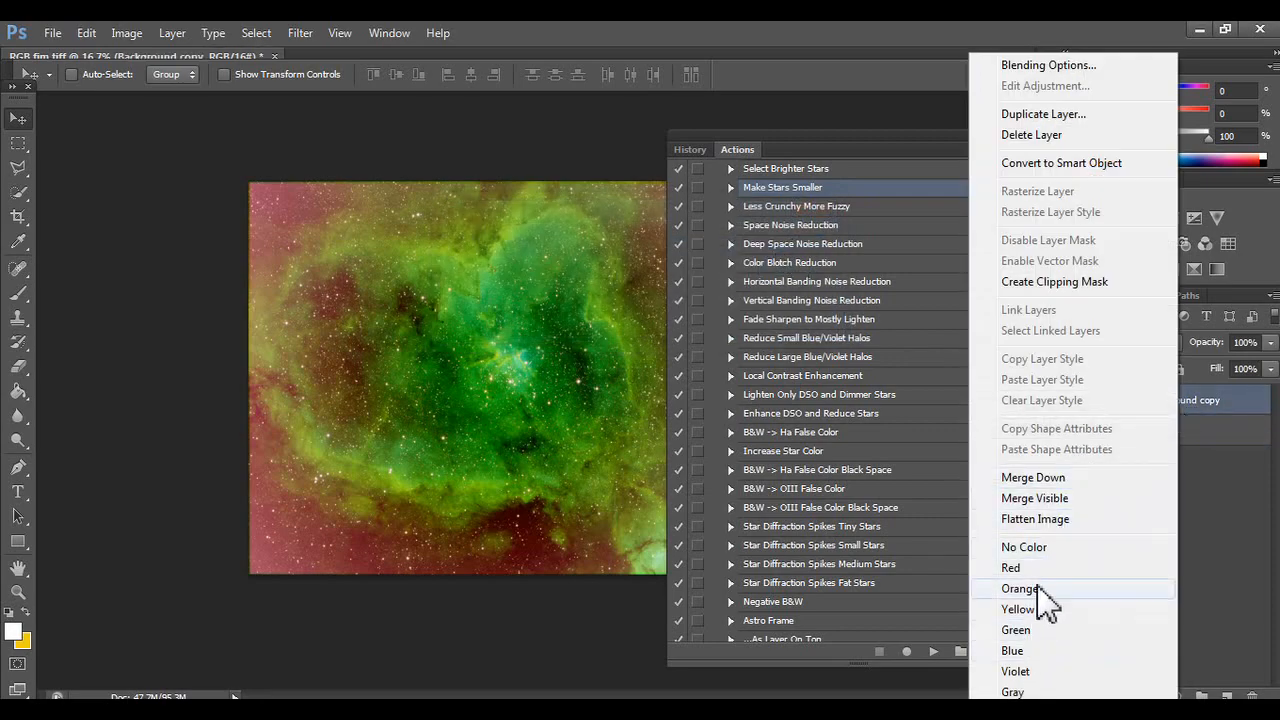
{"action": "left_click", "coordinate": [1210, 414]}
{"action": "double_click", "coordinate": [1133, 404]}
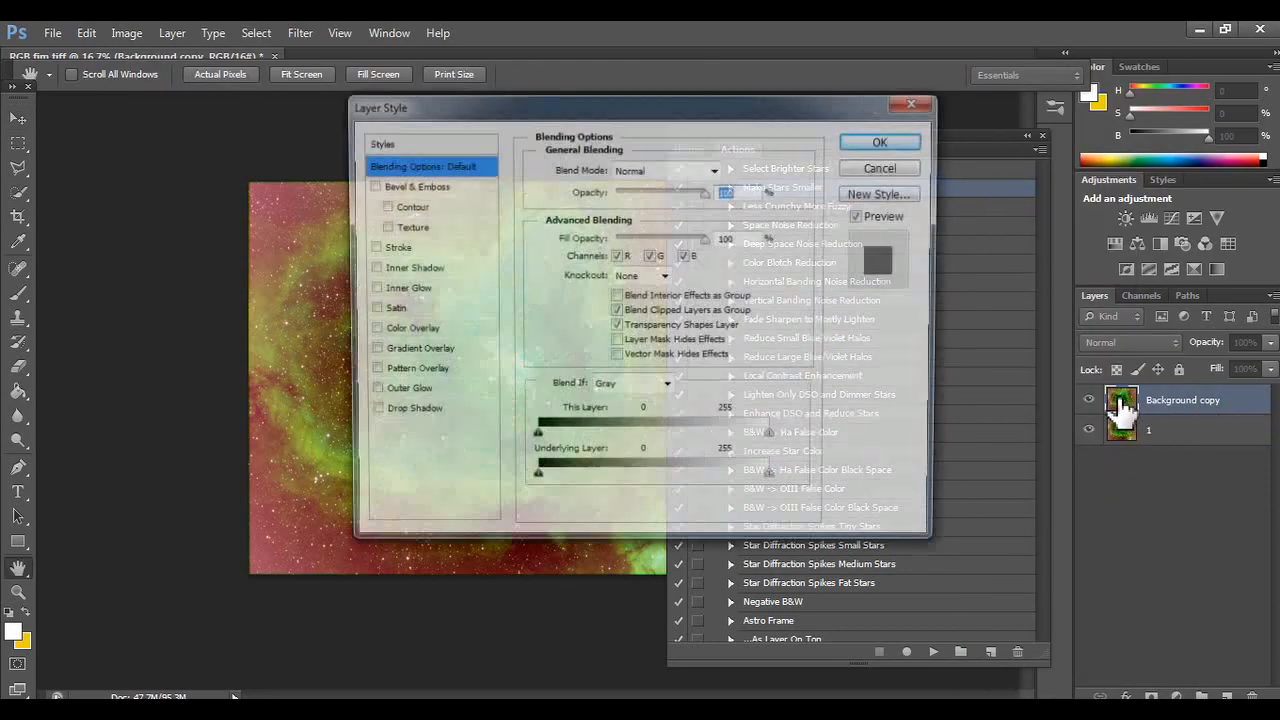
{"action": "key", "text": "Escape"}
{"action": "double_click", "coordinate": [1160, 400]}
{"action": "type", "text": "2"}
{"action": "left_click_drag", "start_coordinate": [1168, 405], "coordinate": [1226, 692]}
Step: Rename the five copies of layer 2 as 3, 4, 5, 6 and 7, from the lowest copy upward
{"action": "double_click", "coordinate": [1187, 528]}
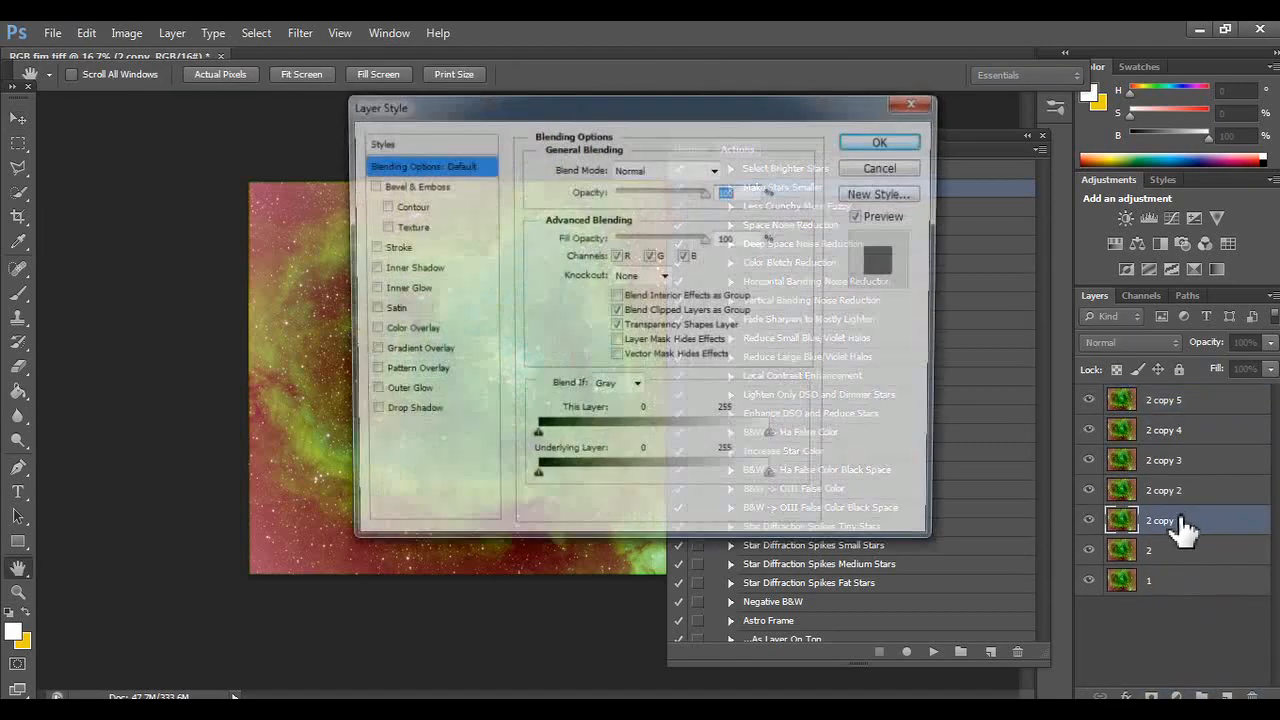
{"action": "left_click", "coordinate": [911, 166]}
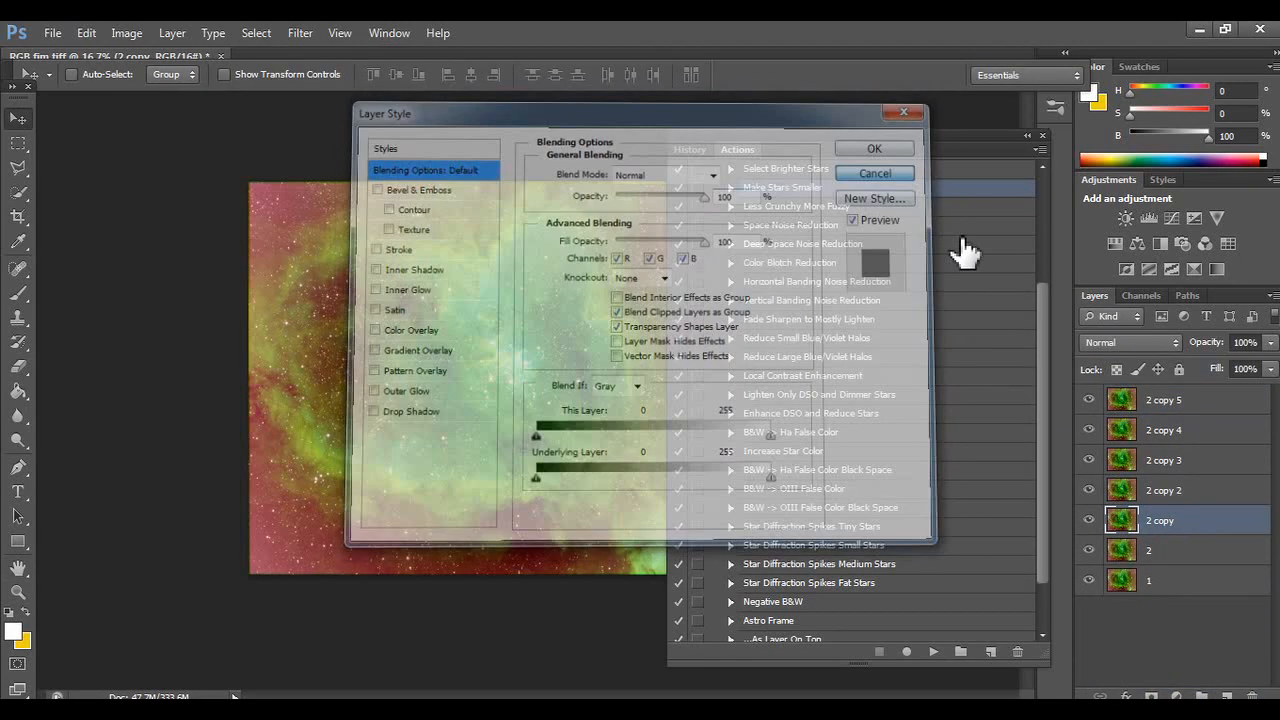
{"action": "double_click", "coordinate": [1160, 521]}
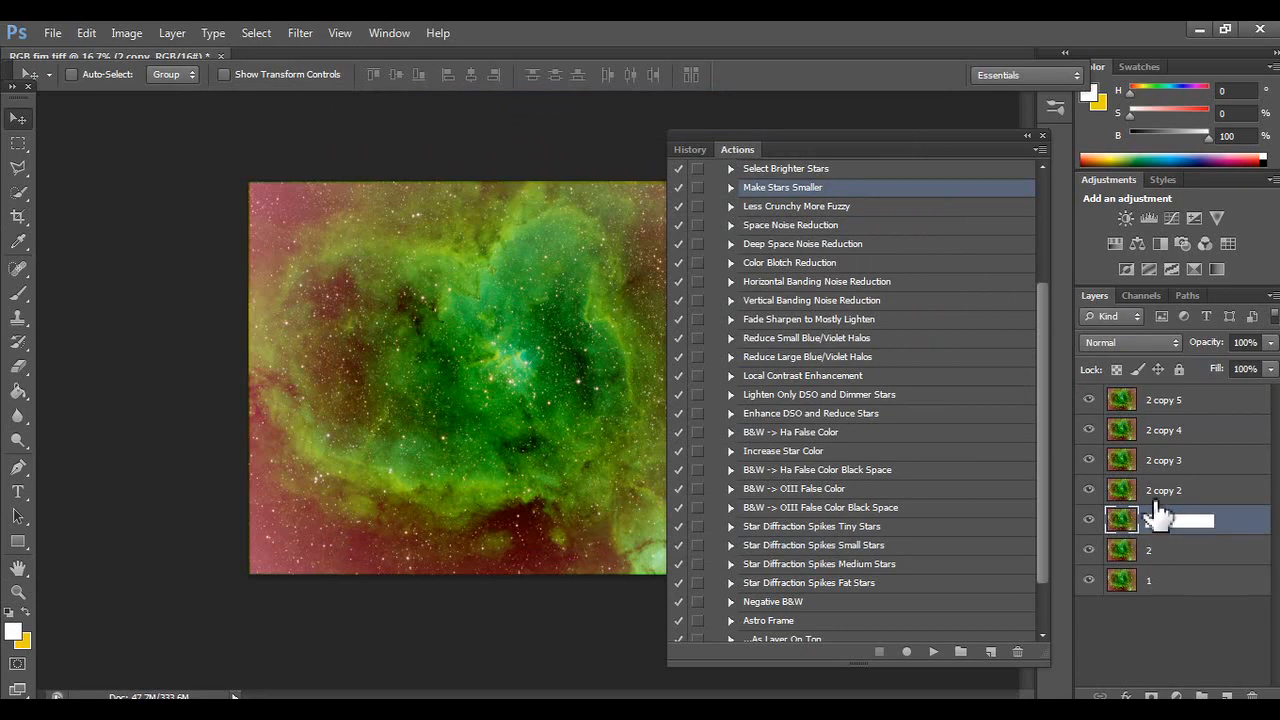
{"action": "type", "text": "3"}
{"action": "double_click", "coordinate": [1165, 491]}
{"action": "type", "text": "4"}
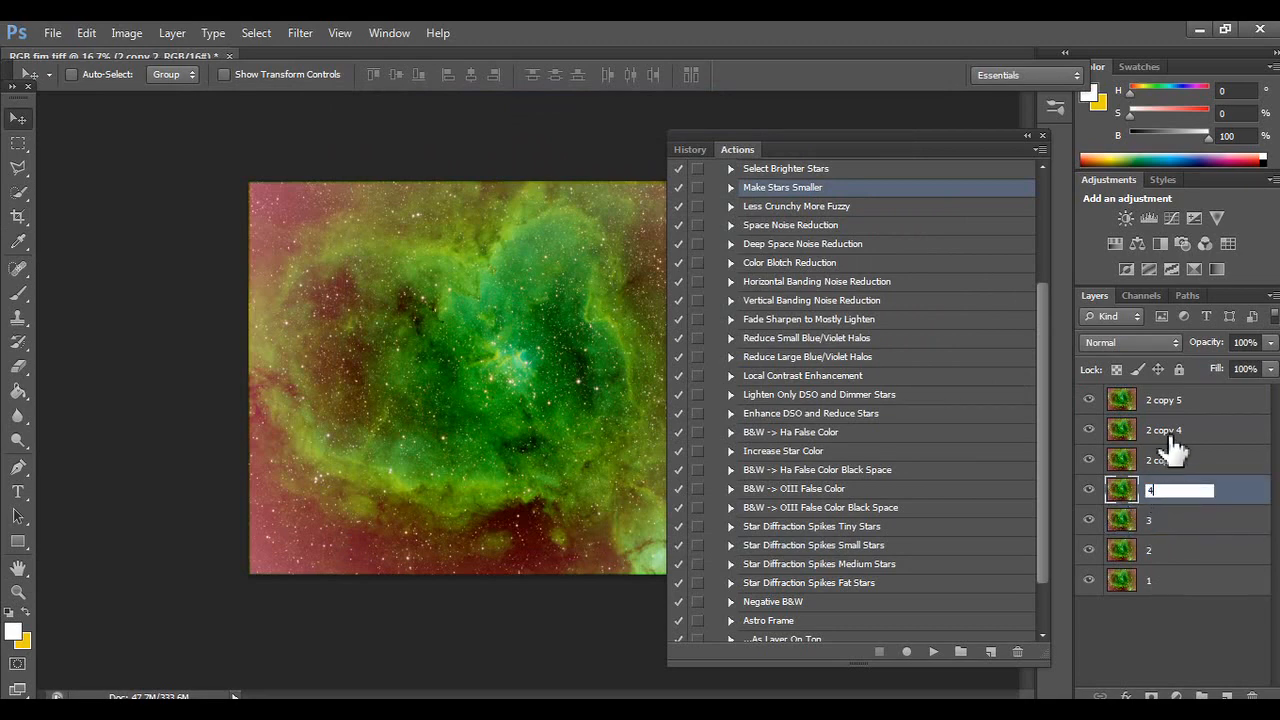
{"action": "double_click", "coordinate": [1168, 460]}
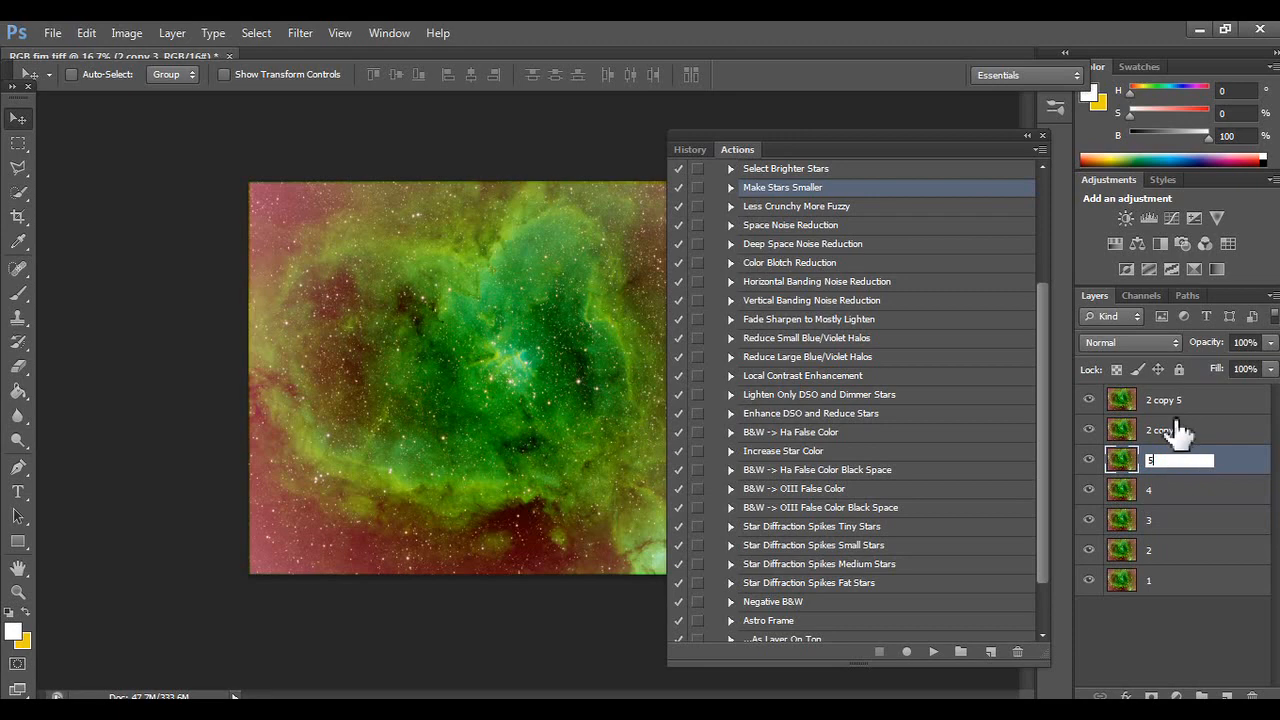
{"action": "type", "text": "5"}
{"action": "double_click", "coordinate": [1174, 430]}
{"action": "double_click", "coordinate": [1172, 400]}
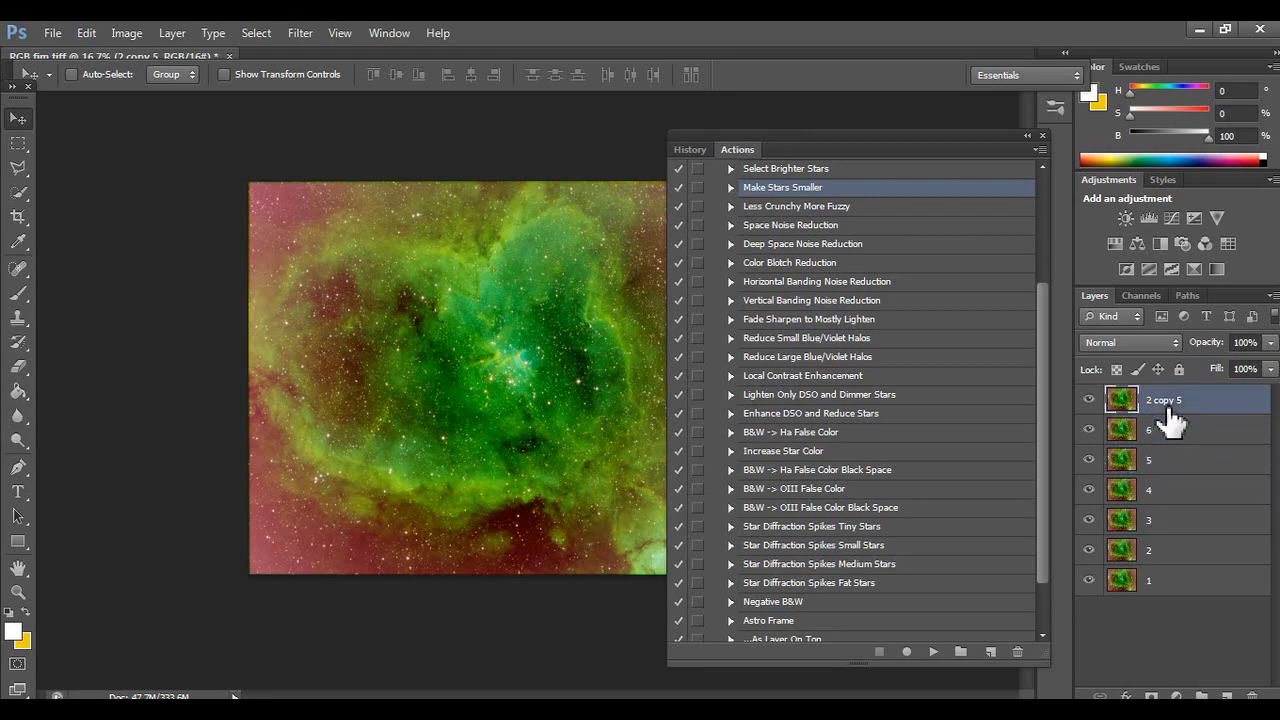
{"action": "type", "text": "7"}
Step: Duplicate layer 1 so that the stack has a layer named 0 at the very bottom, directly beneath layer 1
{"action": "left_click", "coordinate": [1157, 575]}
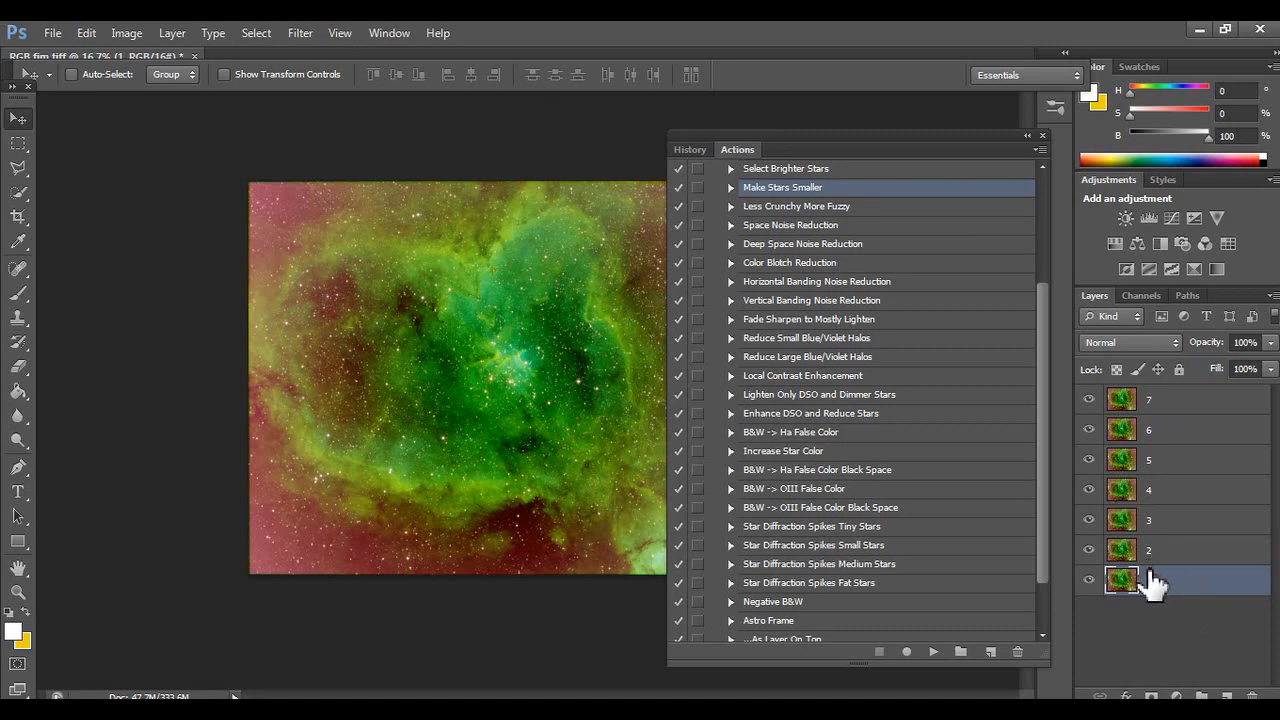
{"action": "double_click", "coordinate": [1155, 580]}
{"action": "left_click_drag", "start_coordinate": [1168, 575], "coordinate": [1225, 692]}
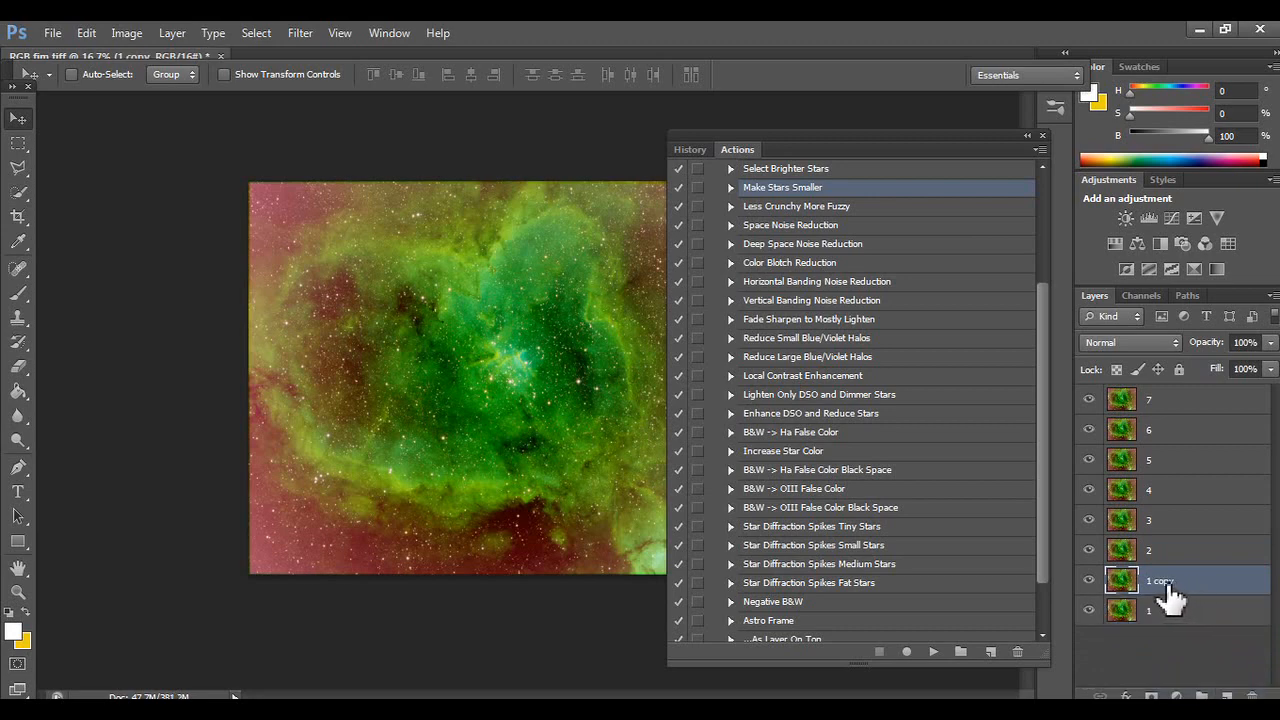
{"action": "double_click", "coordinate": [1165, 582]}
{"action": "key", "text": "Return"}
{"action": "left_click_drag", "start_coordinate": [1190, 580], "coordinate": [1185, 618]}
Step: Run the Make Stars Smaller action once on layer 1
{"action": "left_click", "coordinate": [1172, 584]}
{"action": "left_click", "coordinate": [731, 188]}
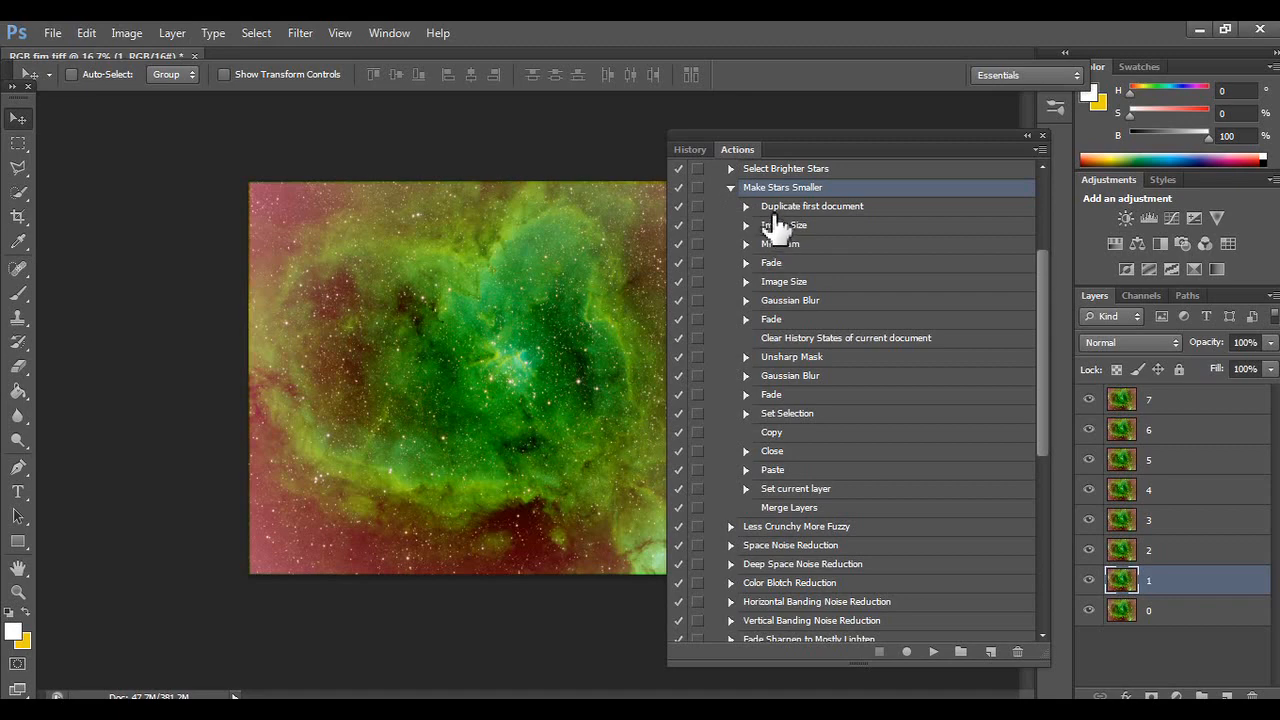
{"action": "left_click", "coordinate": [731, 187]}
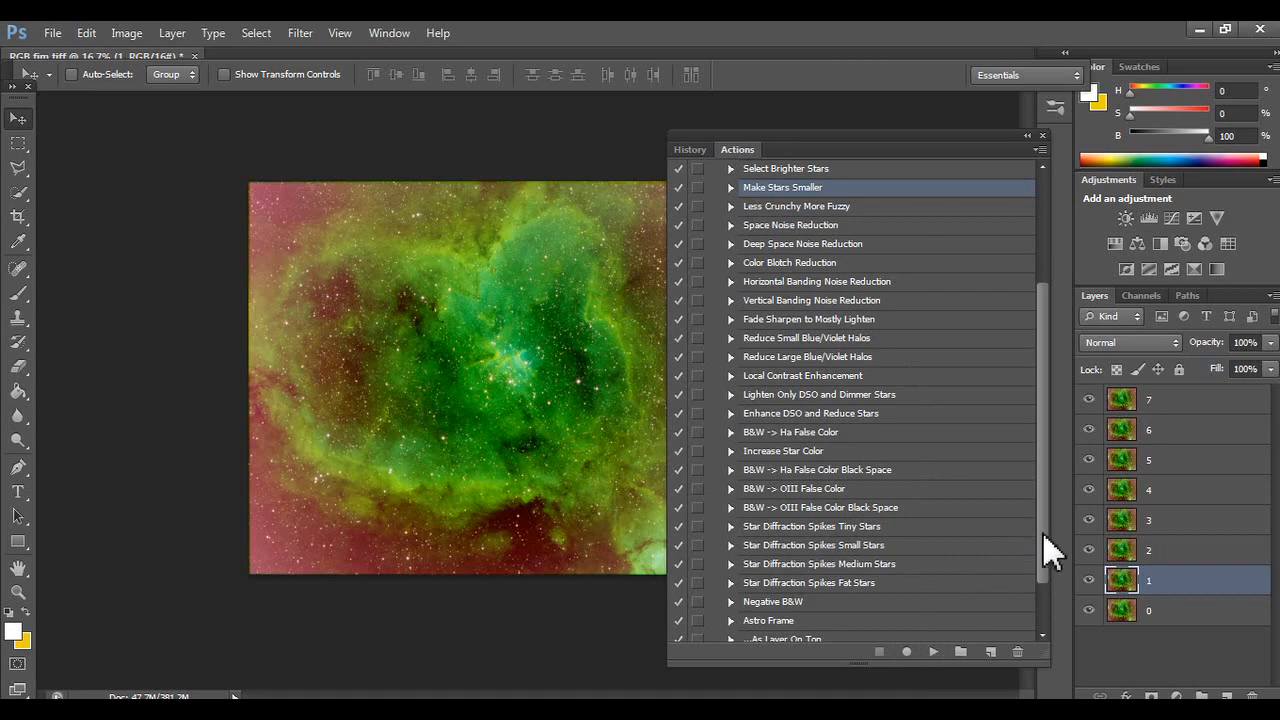
{"action": "left_click_drag", "start_coordinate": [1045, 549], "coordinate": [1060, 430]}
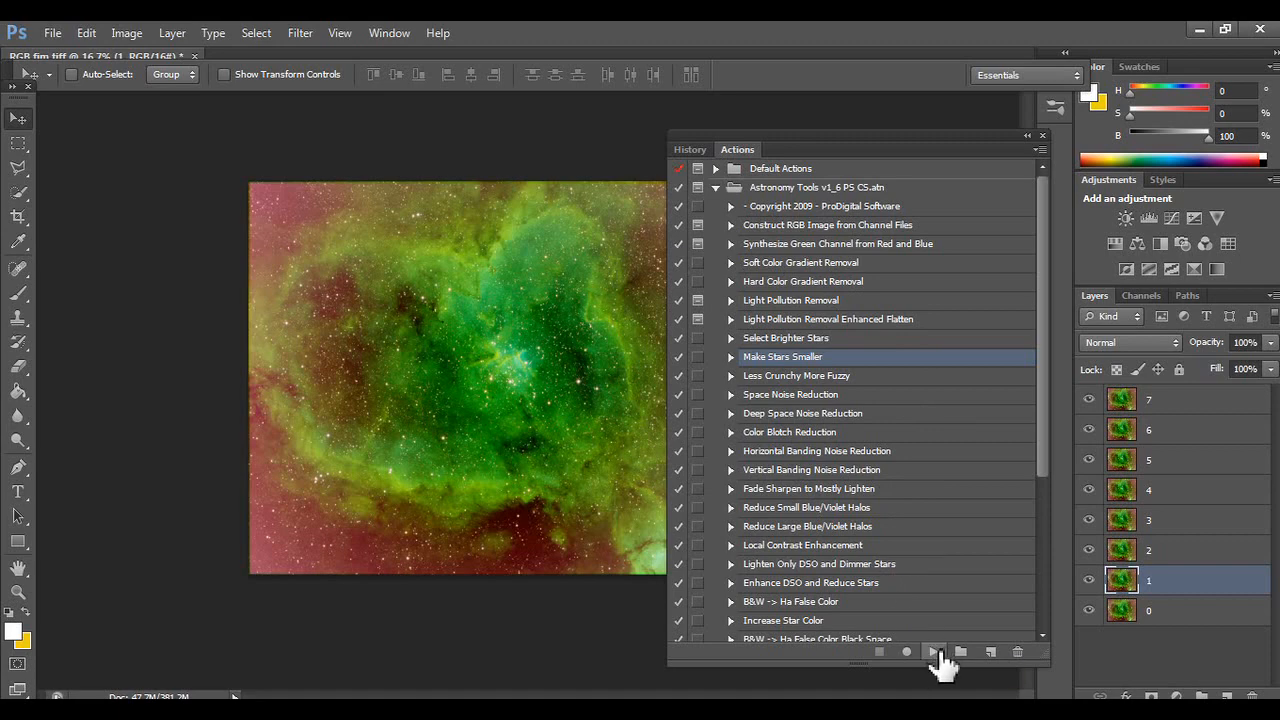
{"action": "left_click", "coordinate": [934, 651]}
Step: Run the Make Stars Smaller action twice on layer 2
{"action": "left_click", "coordinate": [1156, 552]}
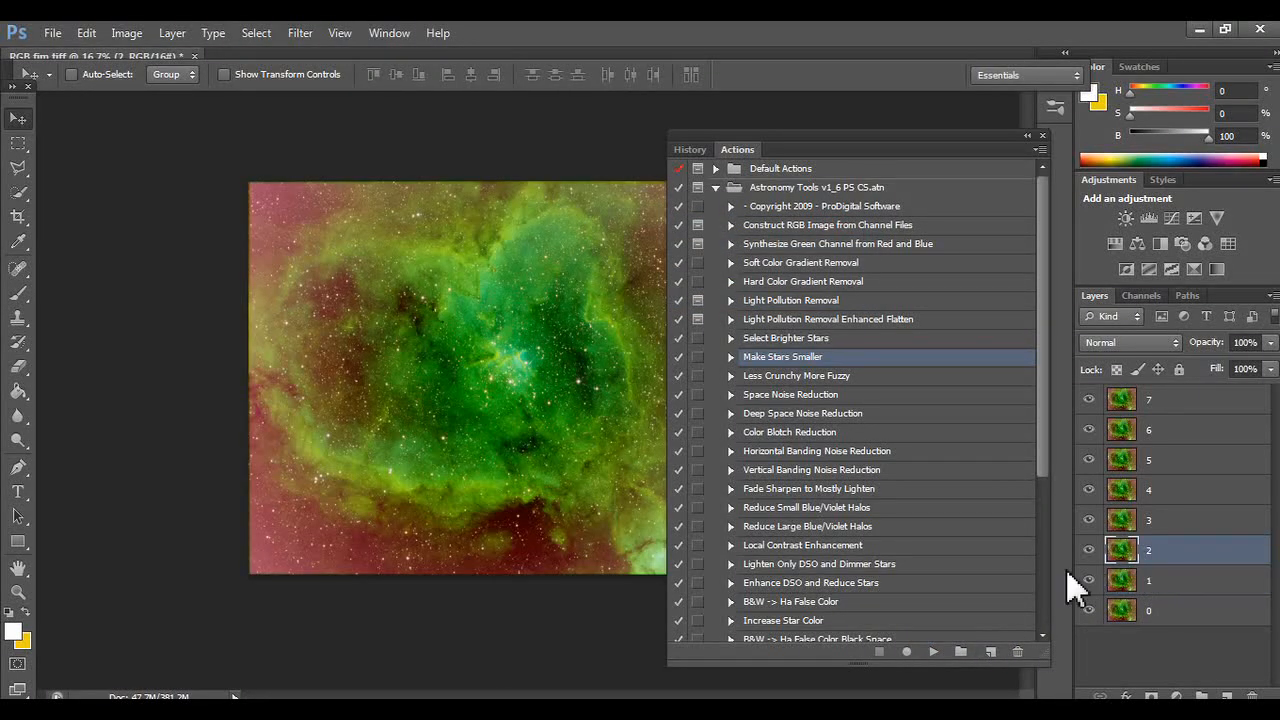
{"action": "left_click", "coordinate": [934, 652]}
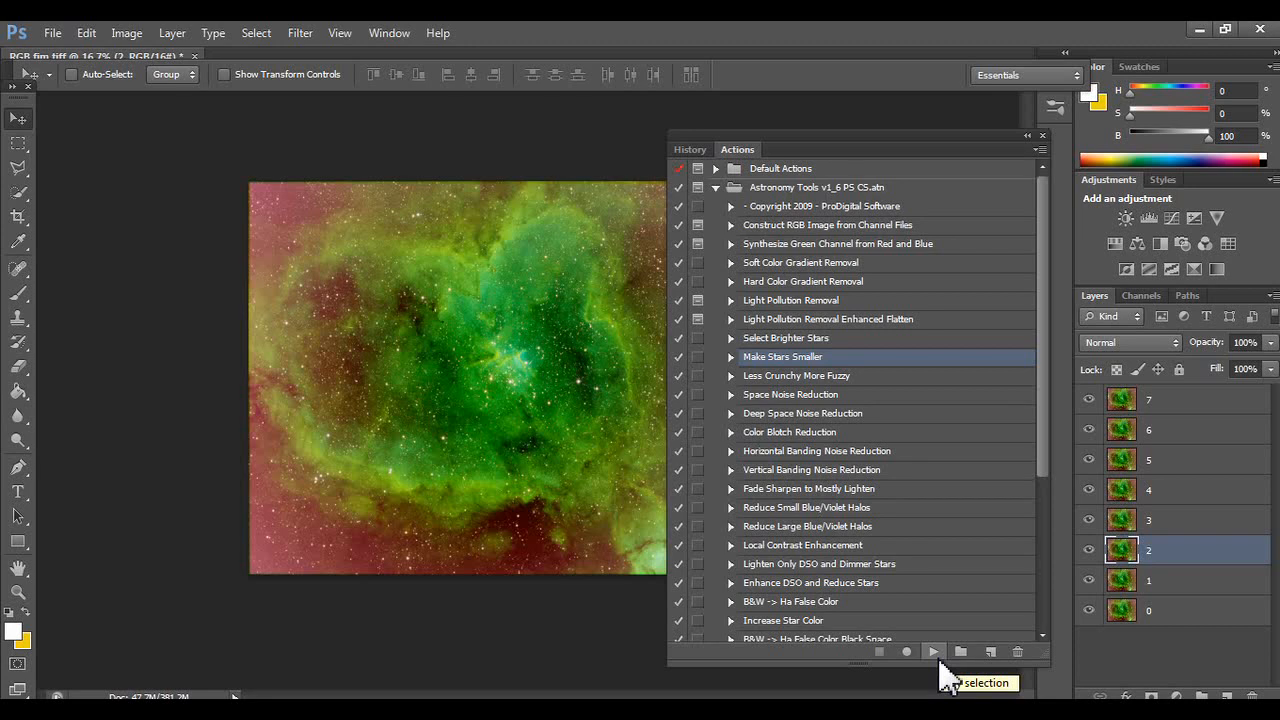
{"action": "left_click", "coordinate": [935, 654]}
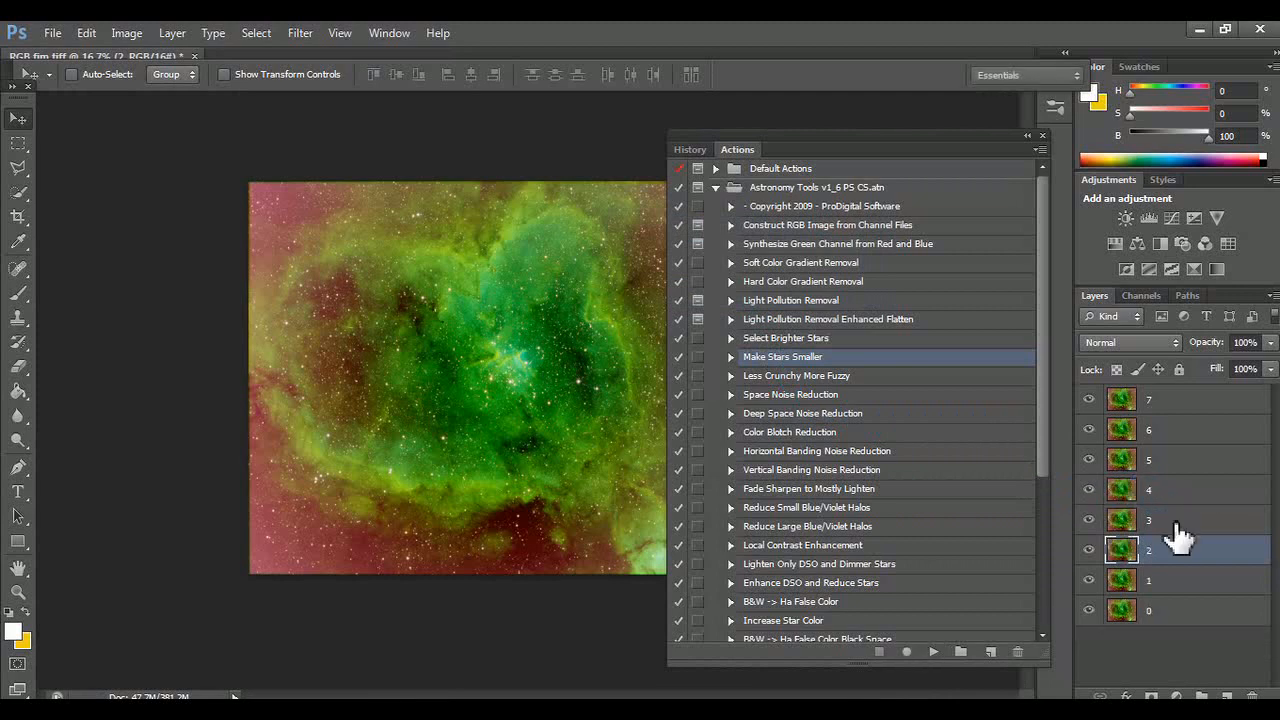
Step: Run the Make Stars Smaller action twice on layer 3
{"action": "left_click", "coordinate": [1176, 524]}
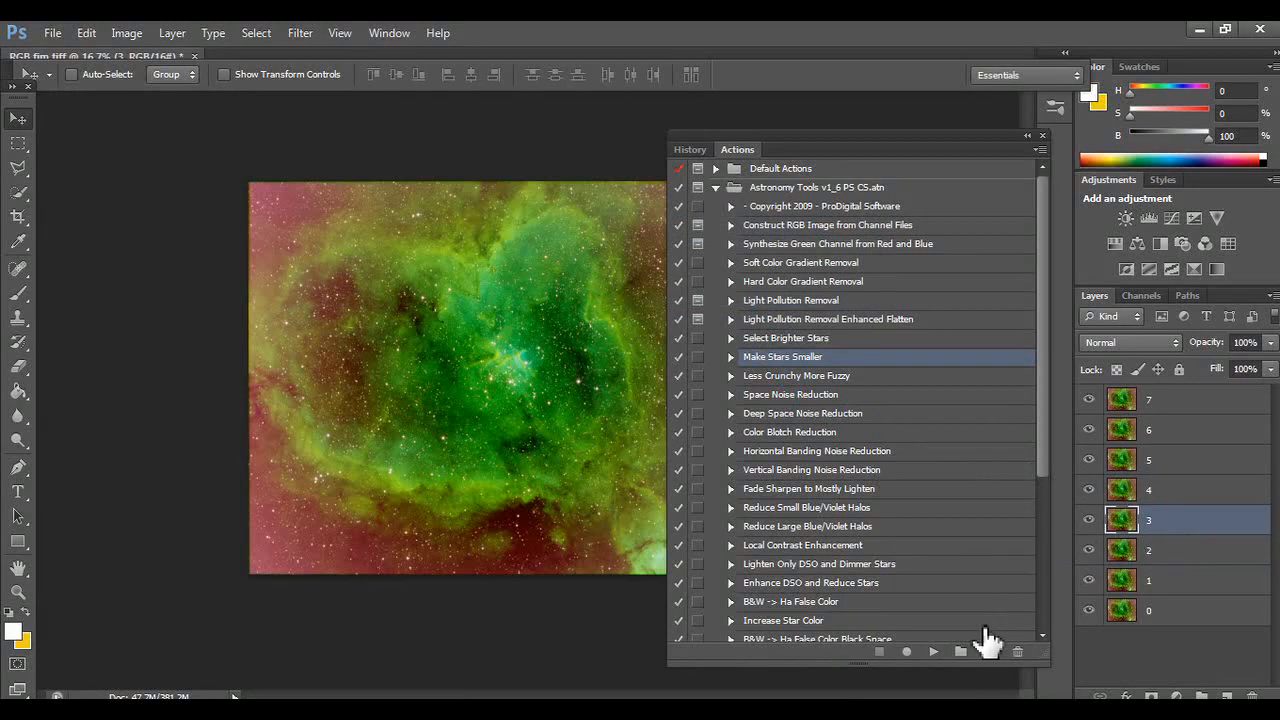
{"action": "left_click", "coordinate": [936, 655]}
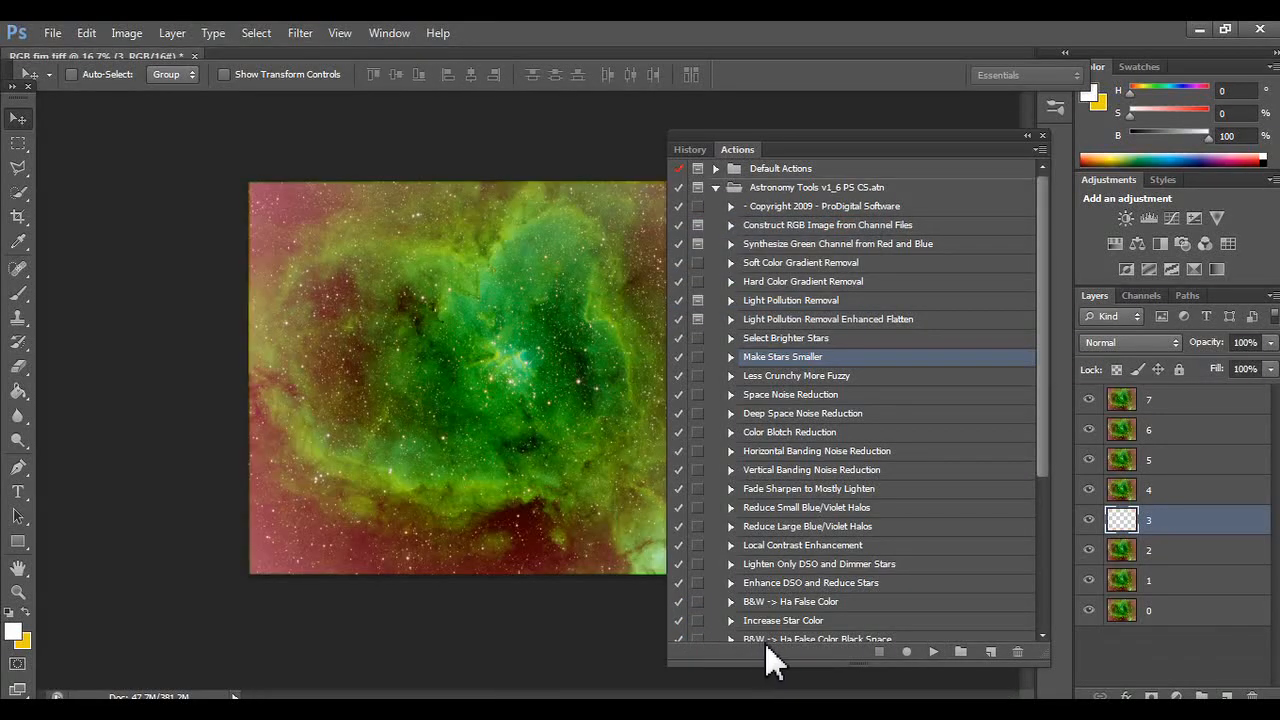
{"action": "left_click", "coordinate": [933, 651]}
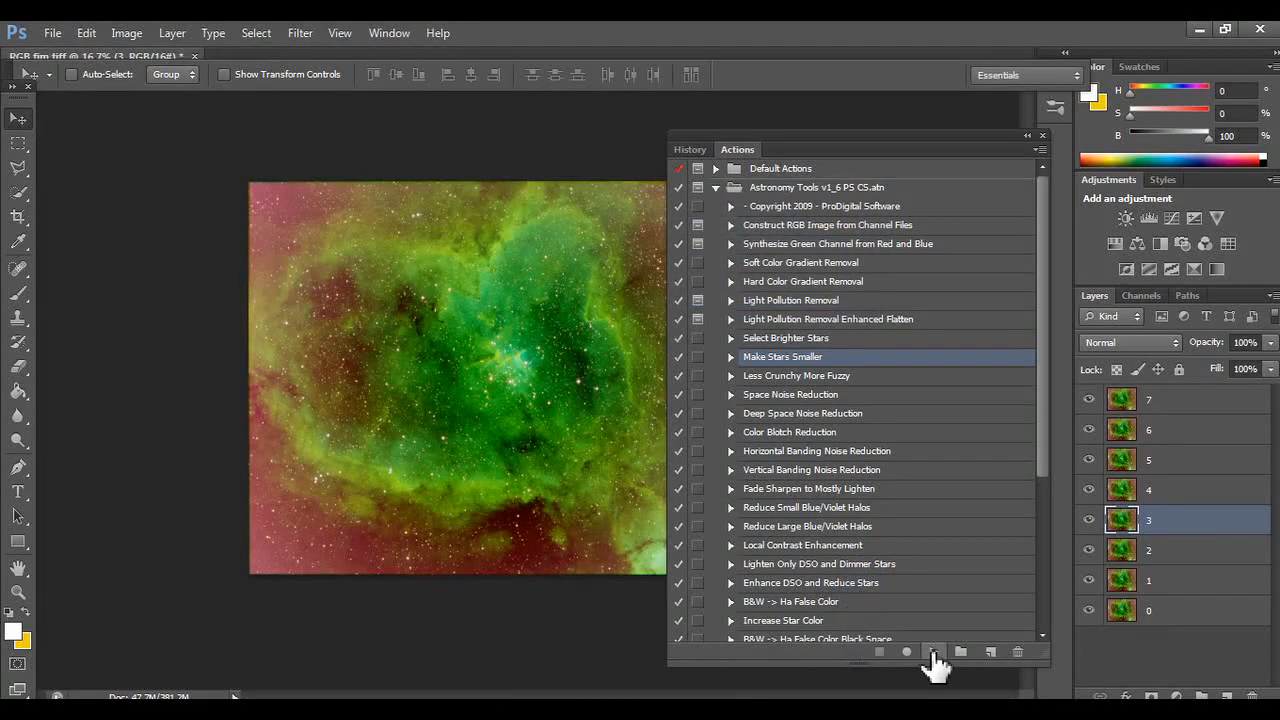
Step: Hide layers 4 to 7 and run Make Stars Smaller a third time on layer 3
{"action": "left_click_drag", "start_coordinate": [1088, 399], "coordinate": [1088, 462]}
{"action": "left_click", "coordinate": [1088, 489]}
{"action": "left_click", "coordinate": [934, 652]}
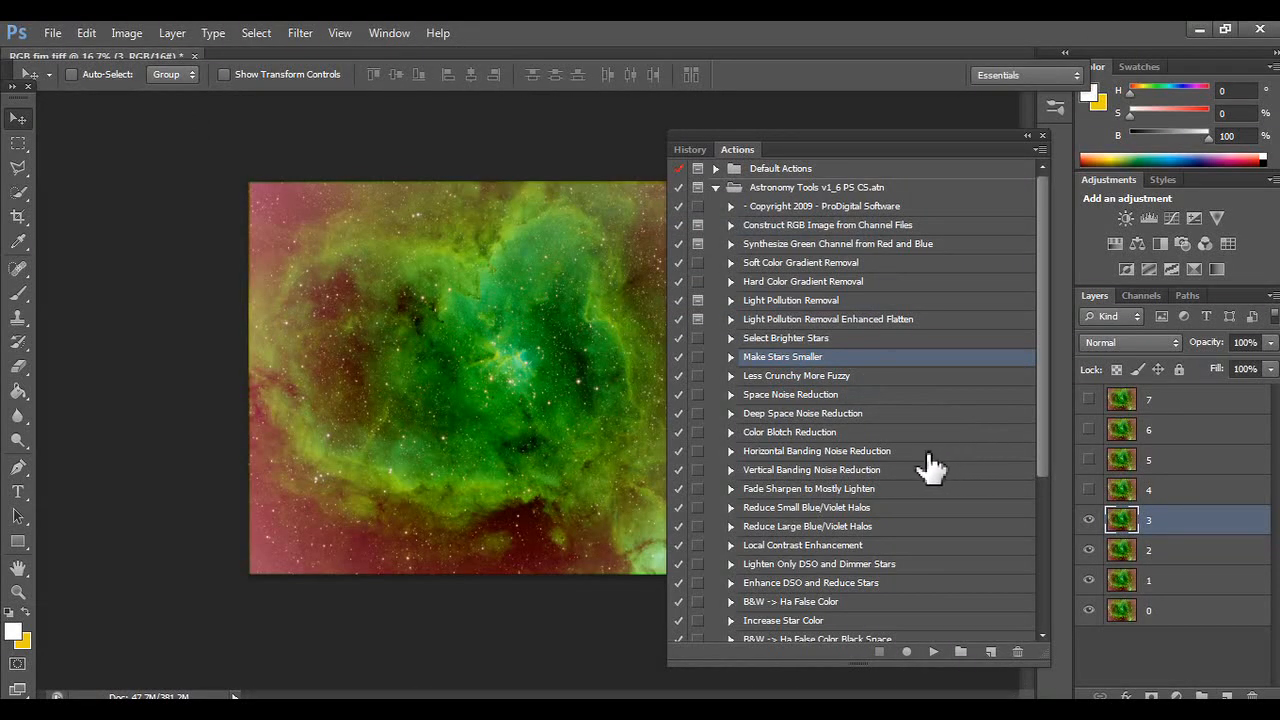
Step: Toggle layer 3's visibility to compare its stars with those of the layer beneath
{"action": "left_click", "coordinate": [1090, 520]}
{"action": "left_click", "coordinate": [1092, 520]}
{"action": "left_click", "coordinate": [1090, 520]}
{"action": "left_click", "coordinate": [1090, 520]}
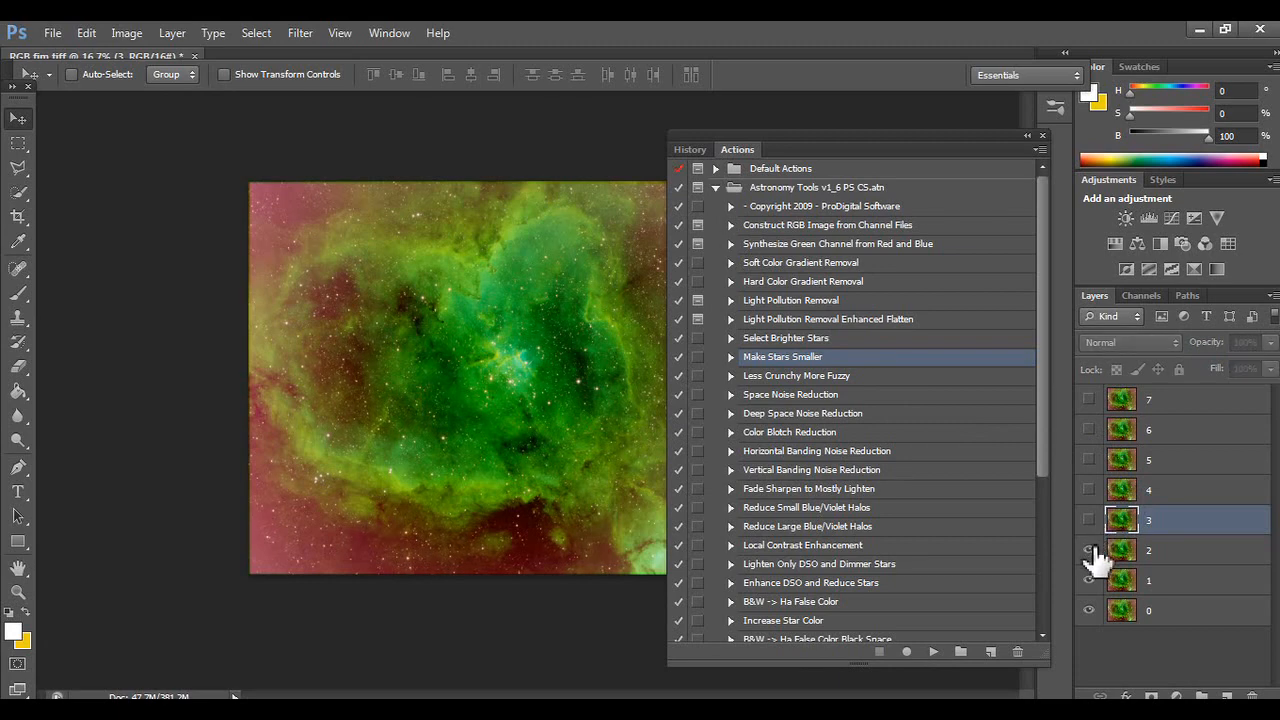
Step: Hide layers 1 and 2, and compare layer 3 with layer 0 by switching layer 3 off and on
{"action": "left_click", "coordinate": [1090, 580]}
{"action": "left_click", "coordinate": [1090, 520]}
{"action": "left_click", "coordinate": [1090, 520]}
{"action": "left_click", "coordinate": [1090, 520]}
{"action": "left_click", "coordinate": [1090, 520]}
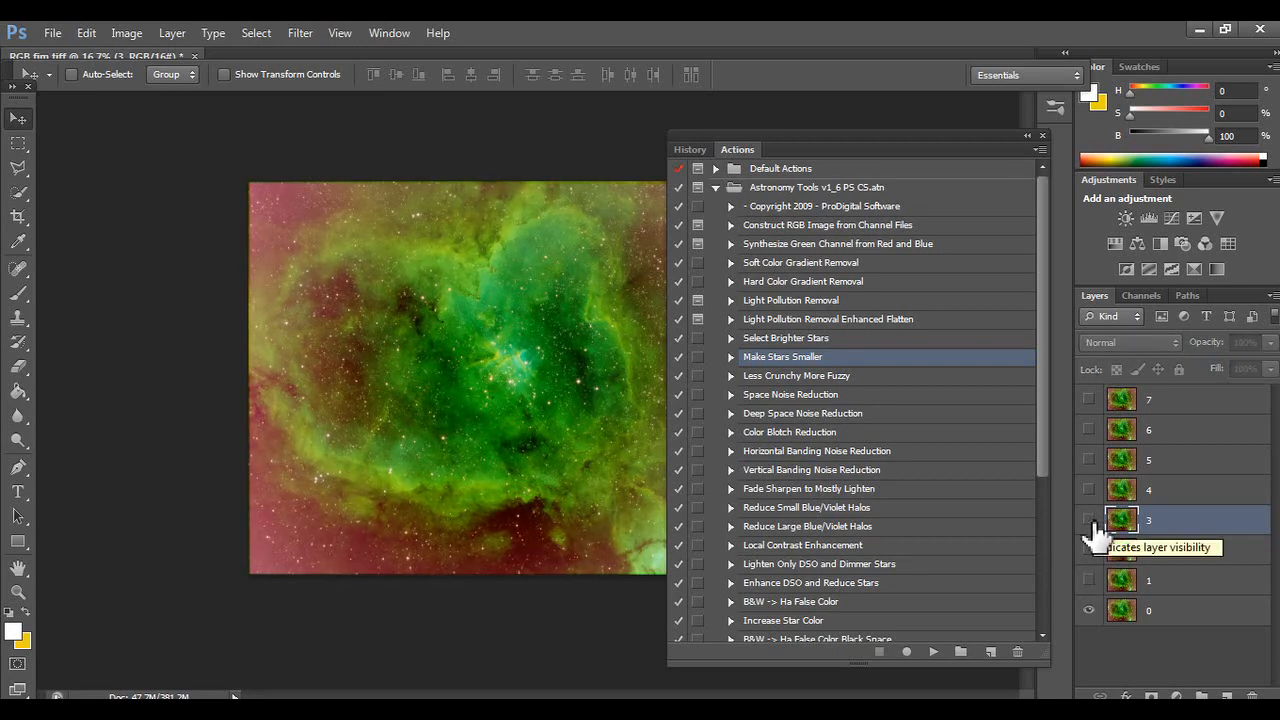
{"action": "left_click", "coordinate": [1090, 520]}
{"action": "left_click", "coordinate": [1090, 520]}
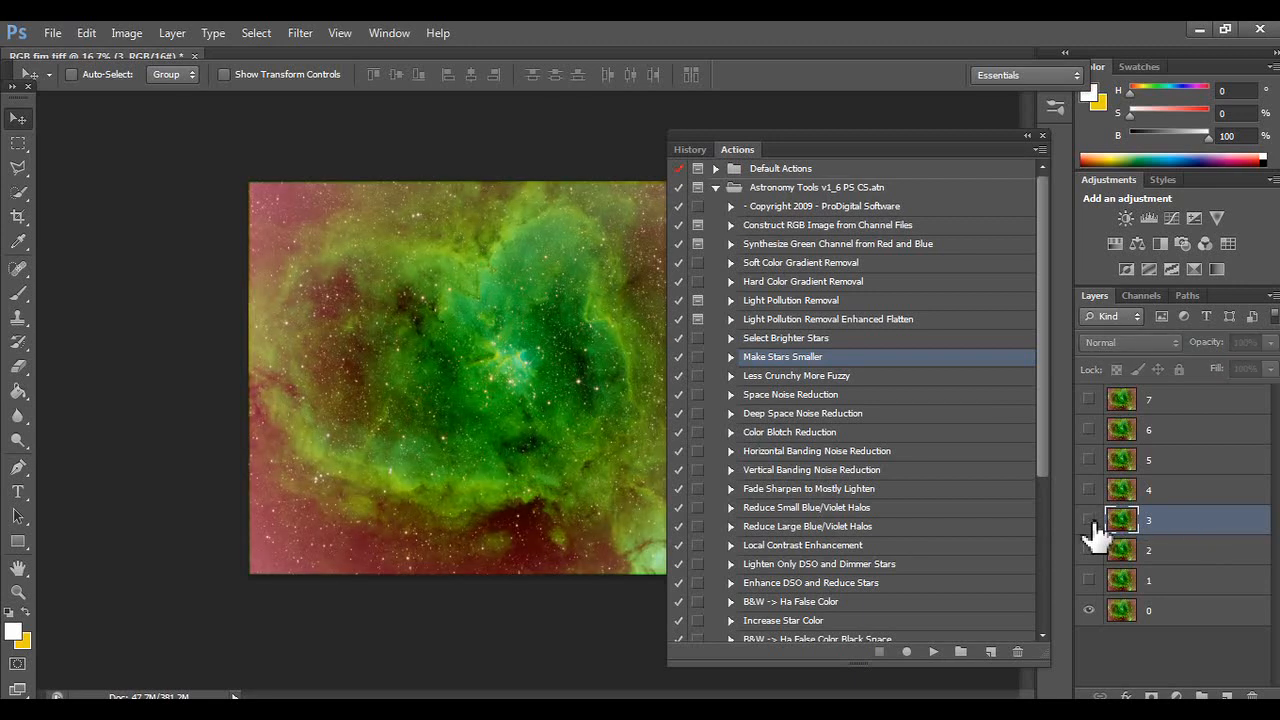
{"action": "left_click", "coordinate": [1090, 520]}
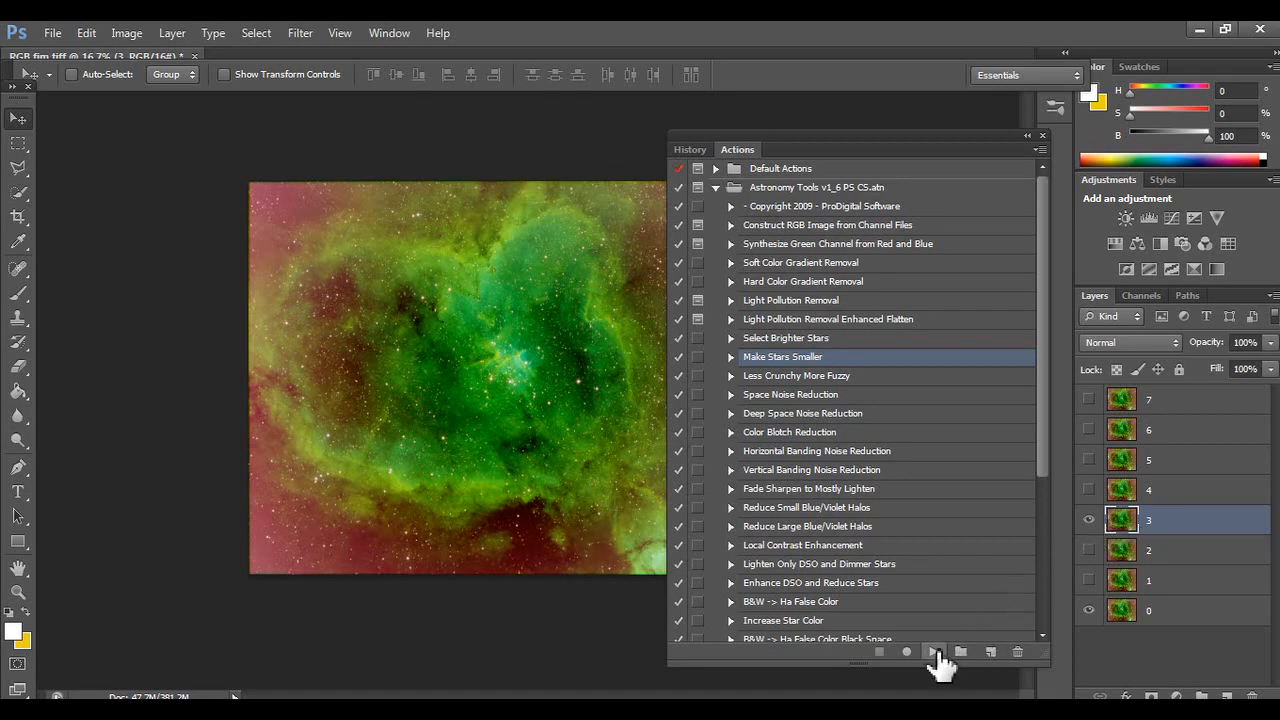
Step: Apply Make Stars Smaller to layer 3 again and compare the star reduction with layer 0
{"action": "left_click", "coordinate": [933, 652]}
{"action": "left_click", "coordinate": [952, 651]}
{"action": "left_click", "coordinate": [1090, 520]}
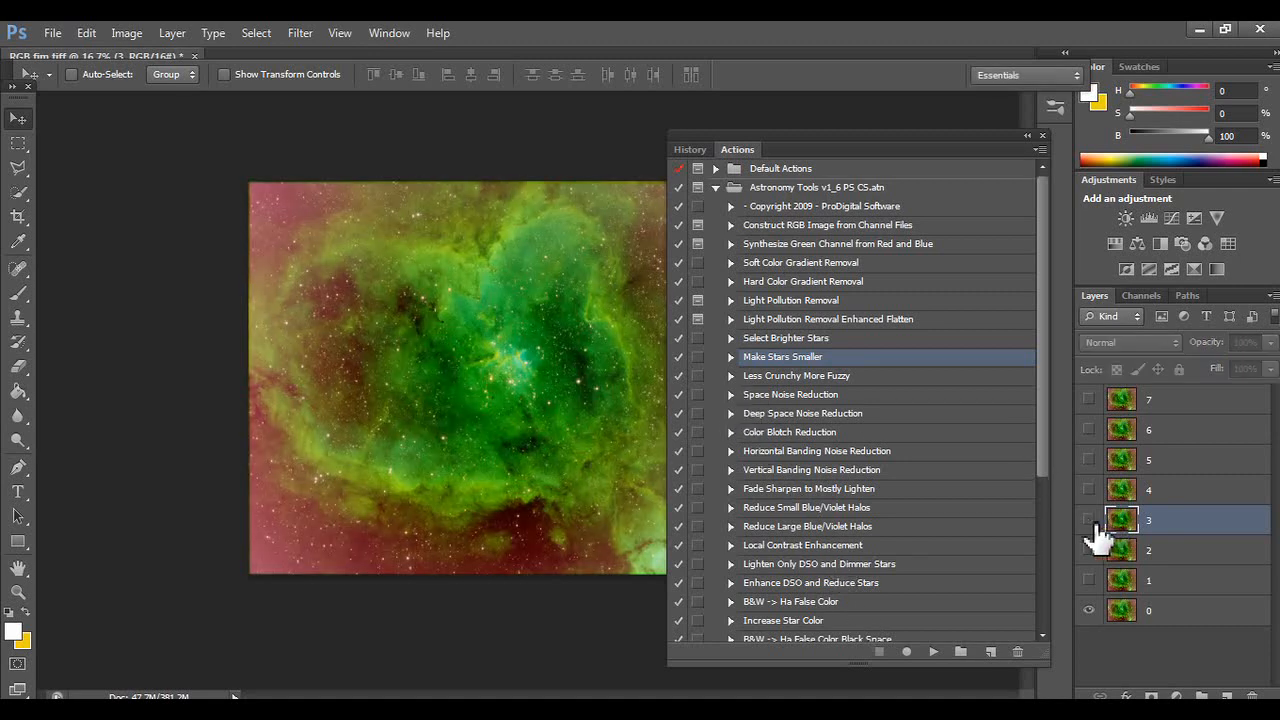
{"action": "left_click", "coordinate": [1090, 520]}
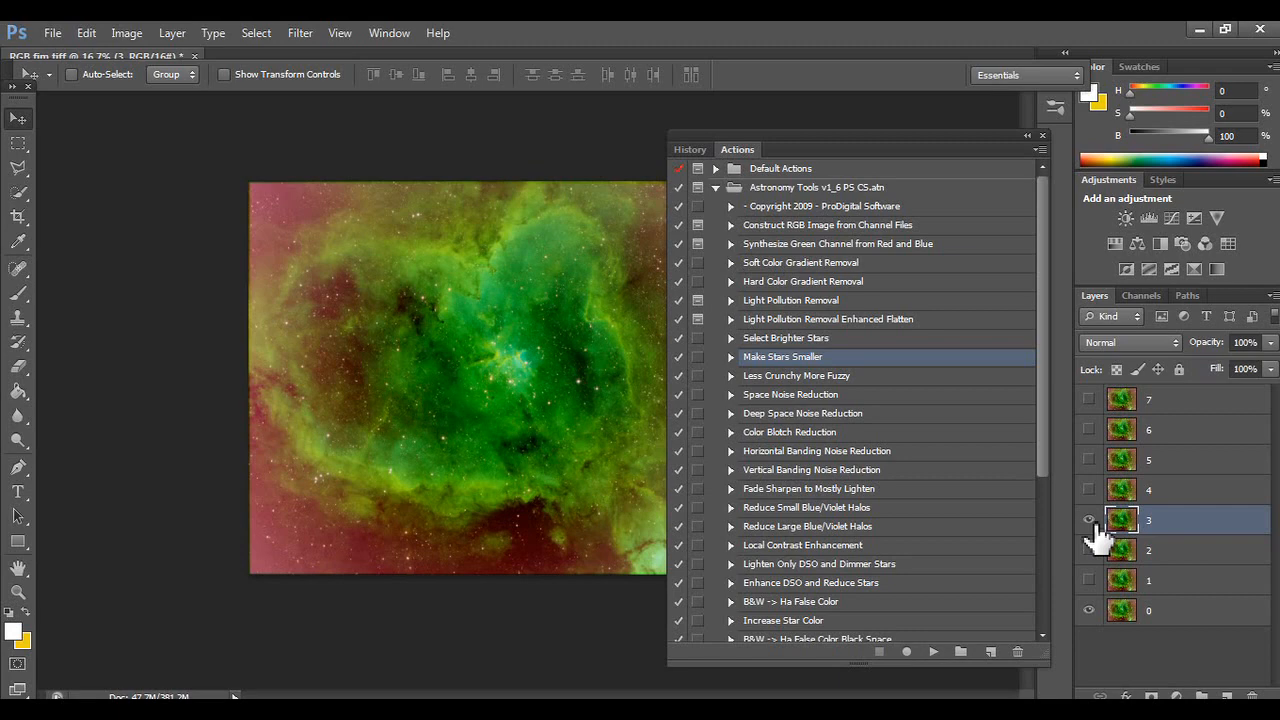
{"action": "left_click", "coordinate": [1090, 520]}
{"action": "left_click", "coordinate": [1088, 521]}
Step: Run Make Stars Smaller once more on layer 3 and recheck it against the original stars in layer 0
{"action": "left_click", "coordinate": [933, 651]}
{"action": "left_click_drag", "start_coordinate": [1042, 325], "coordinate": [1026, 534]}
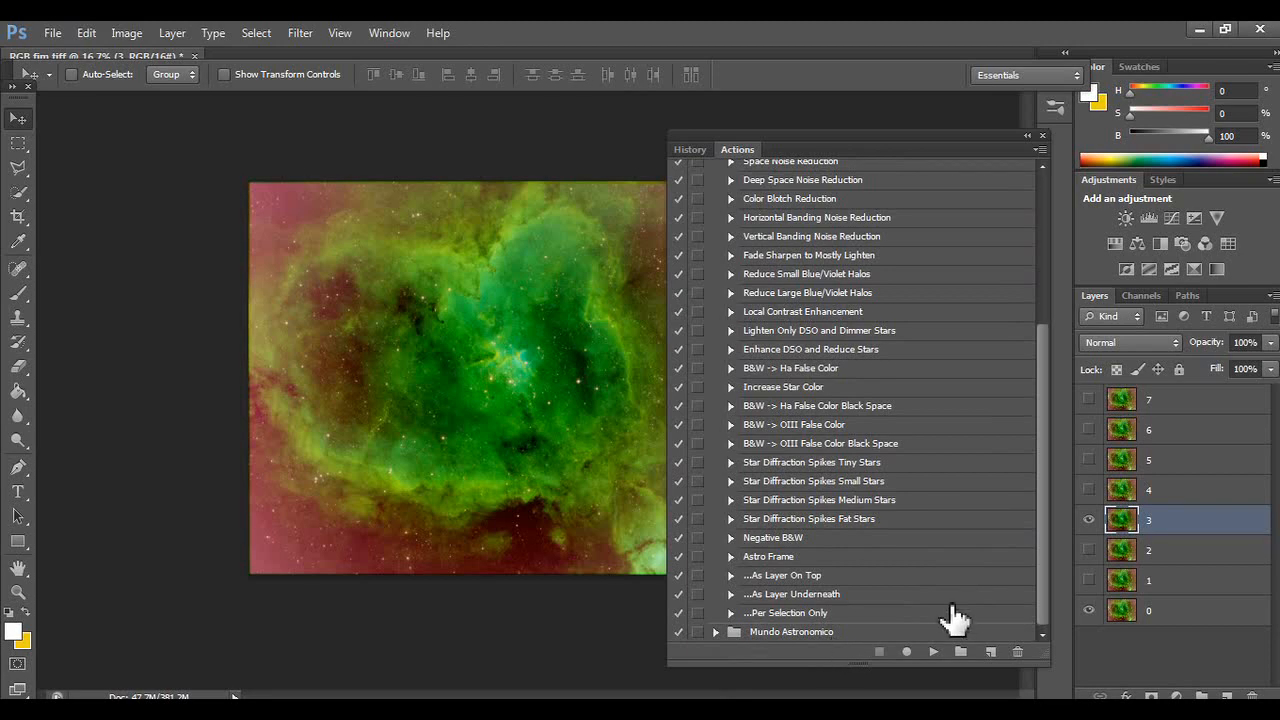
{"action": "left_click_drag", "start_coordinate": [1047, 556], "coordinate": [1055, 374]}
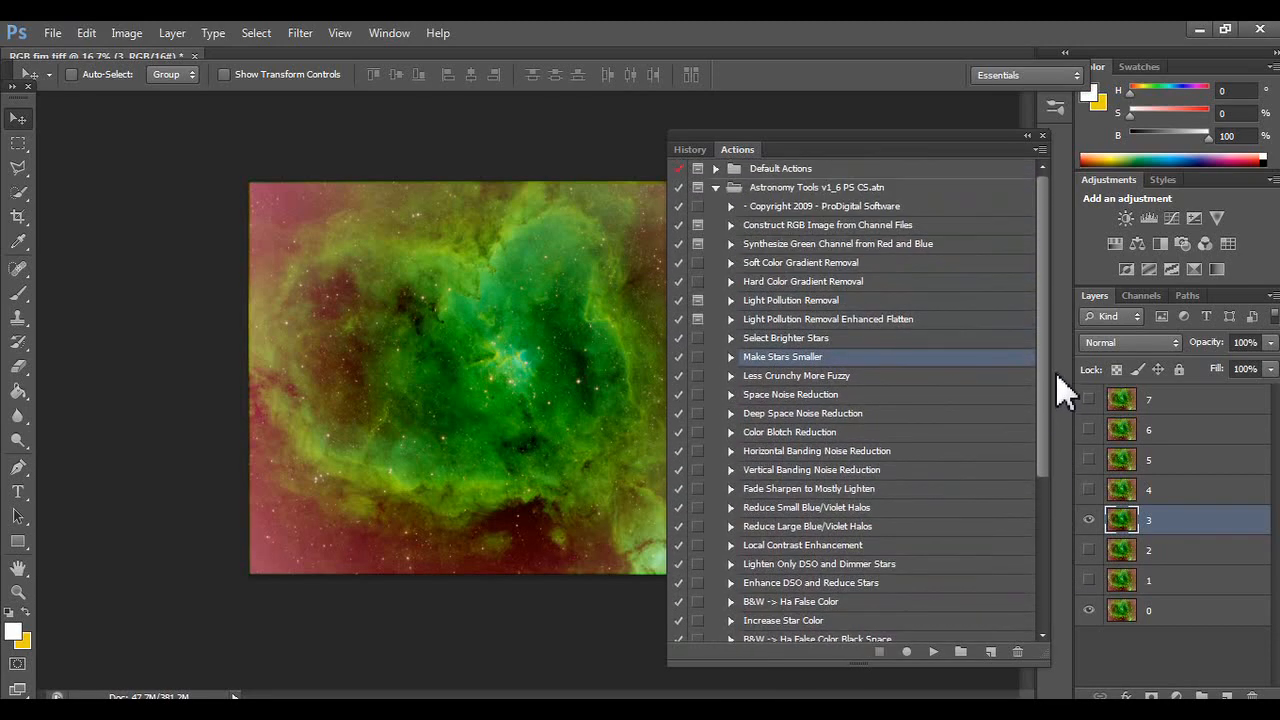
{"action": "scroll", "coordinate": [848, 520], "scroll_direction": "down", "scroll_amount": 3}
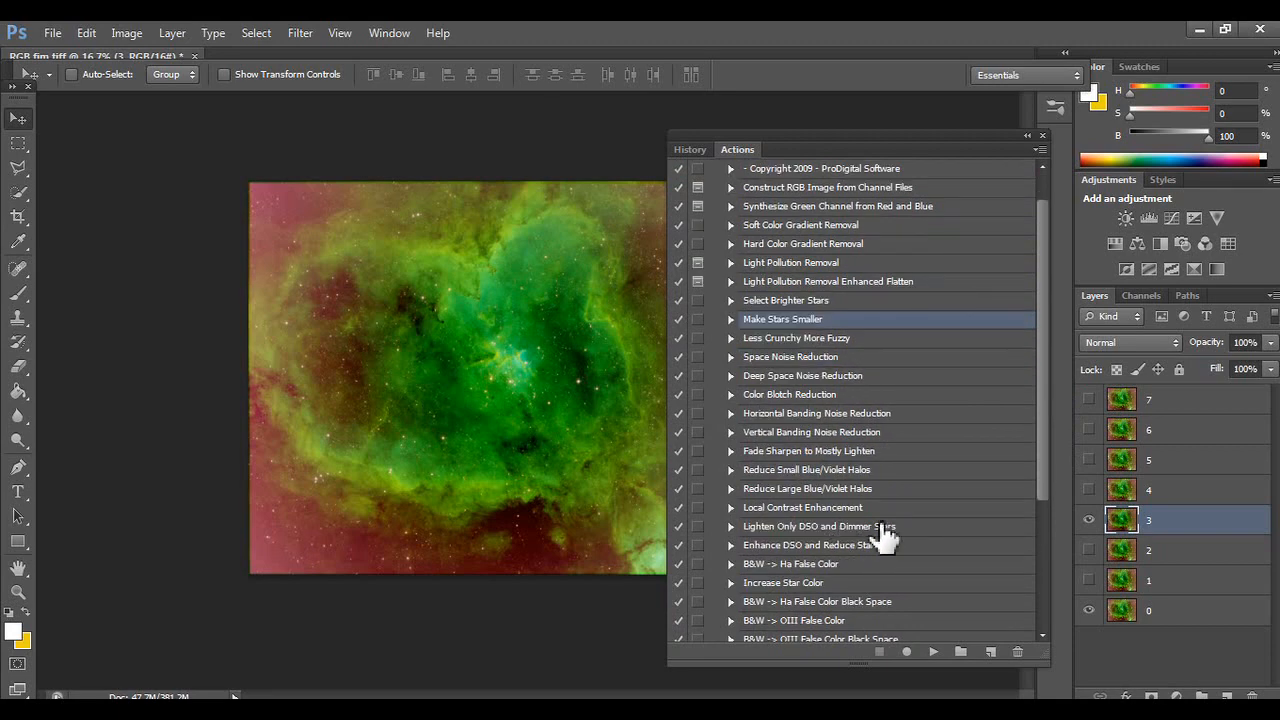
{"action": "left_click", "coordinate": [1088, 519]}
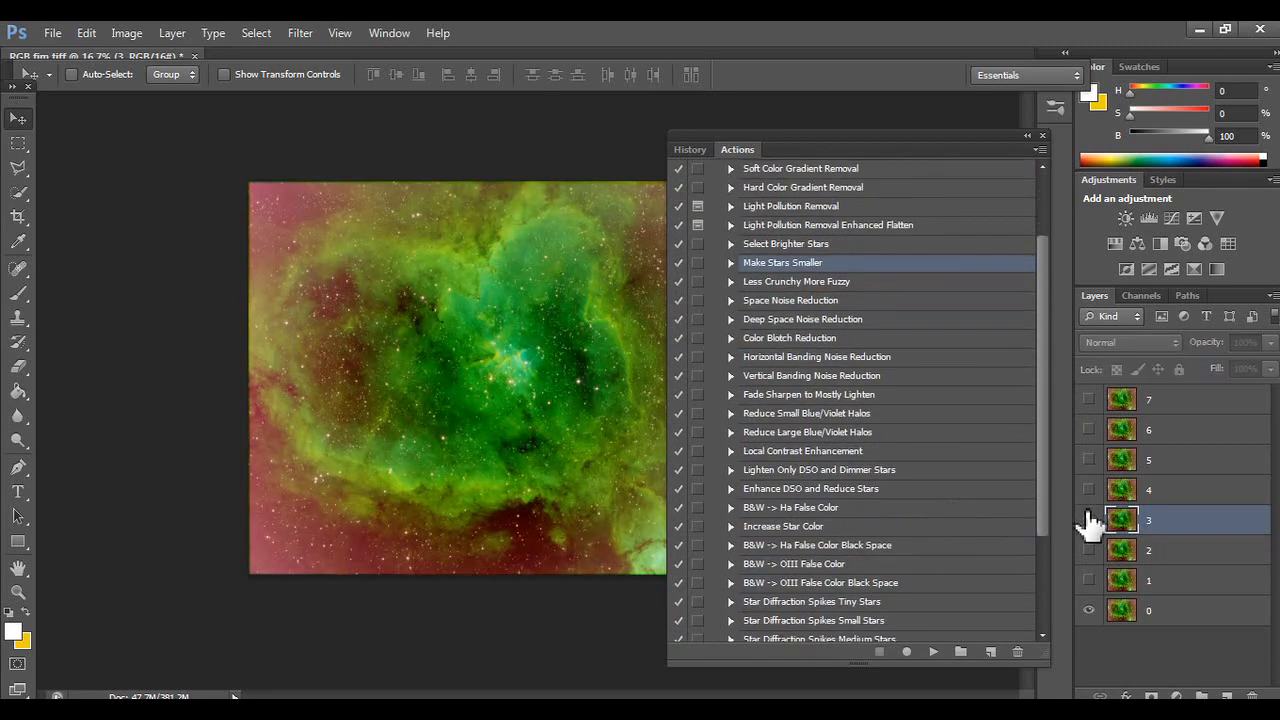
{"action": "left_click", "coordinate": [1088, 515]}
{"action": "left_click", "coordinate": [1088, 515]}
{"action": "left_click", "coordinate": [1088, 519]}
Step: Run the Enhance DSO and Reduce Stars action on layer 3
{"action": "scroll", "coordinate": [915, 580], "scroll_direction": "down", "scroll_amount": 2}
{"action": "scroll", "coordinate": [903, 585], "scroll_direction": "down", "scroll_amount": 2}
{"action": "scroll", "coordinate": [857, 540], "scroll_direction": "up", "scroll_amount": 1}
{"action": "scroll", "coordinate": [800, 440], "scroll_direction": "down", "scroll_amount": 1}
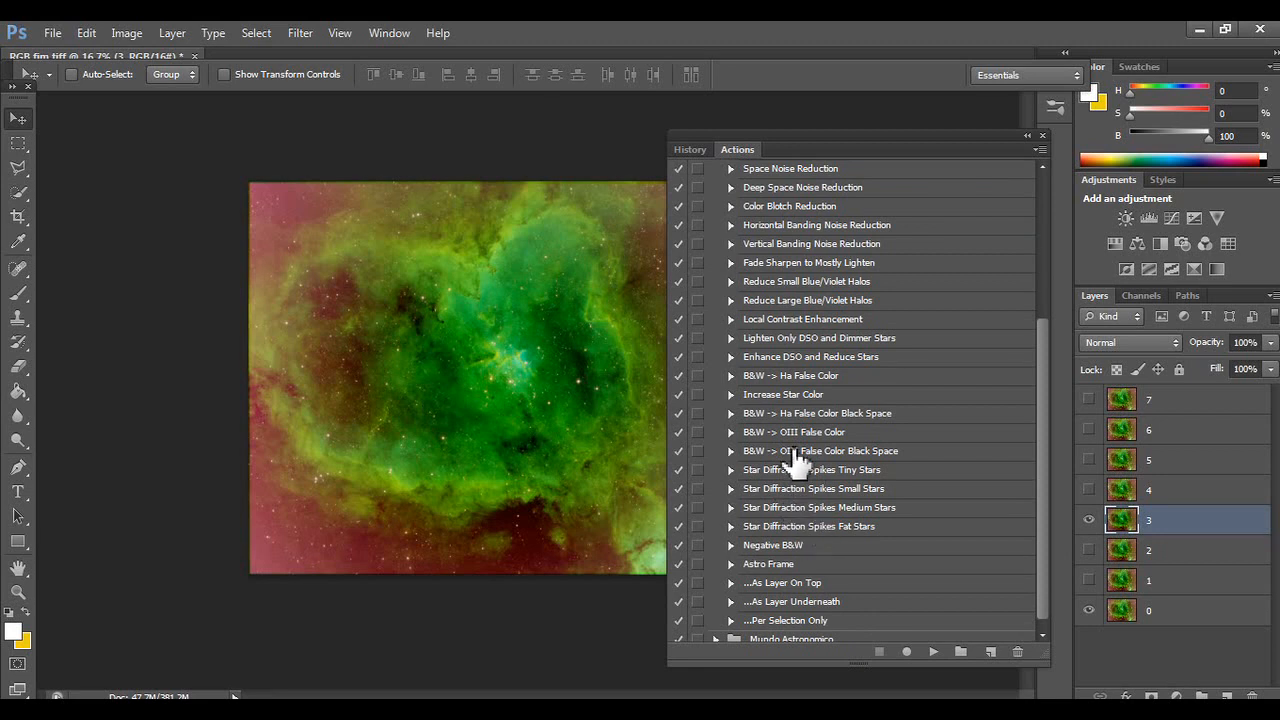
{"action": "left_click", "coordinate": [863, 360]}
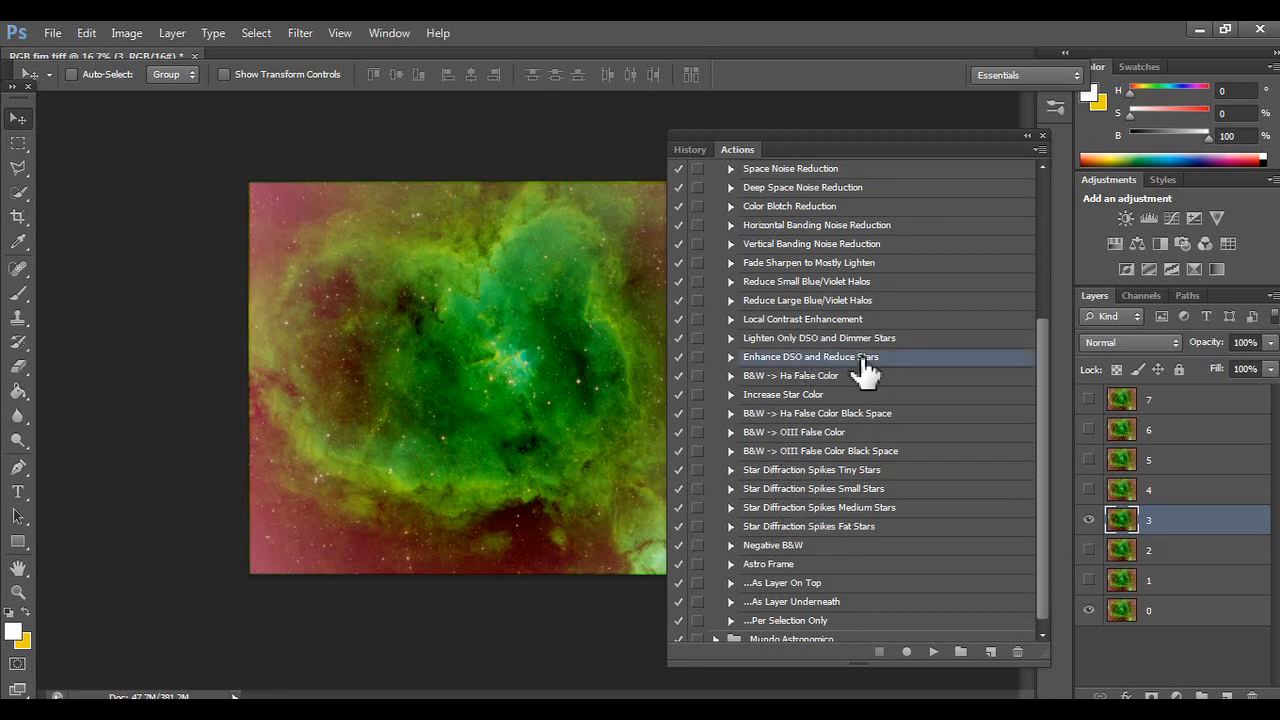
{"action": "left_click", "coordinate": [933, 651]}
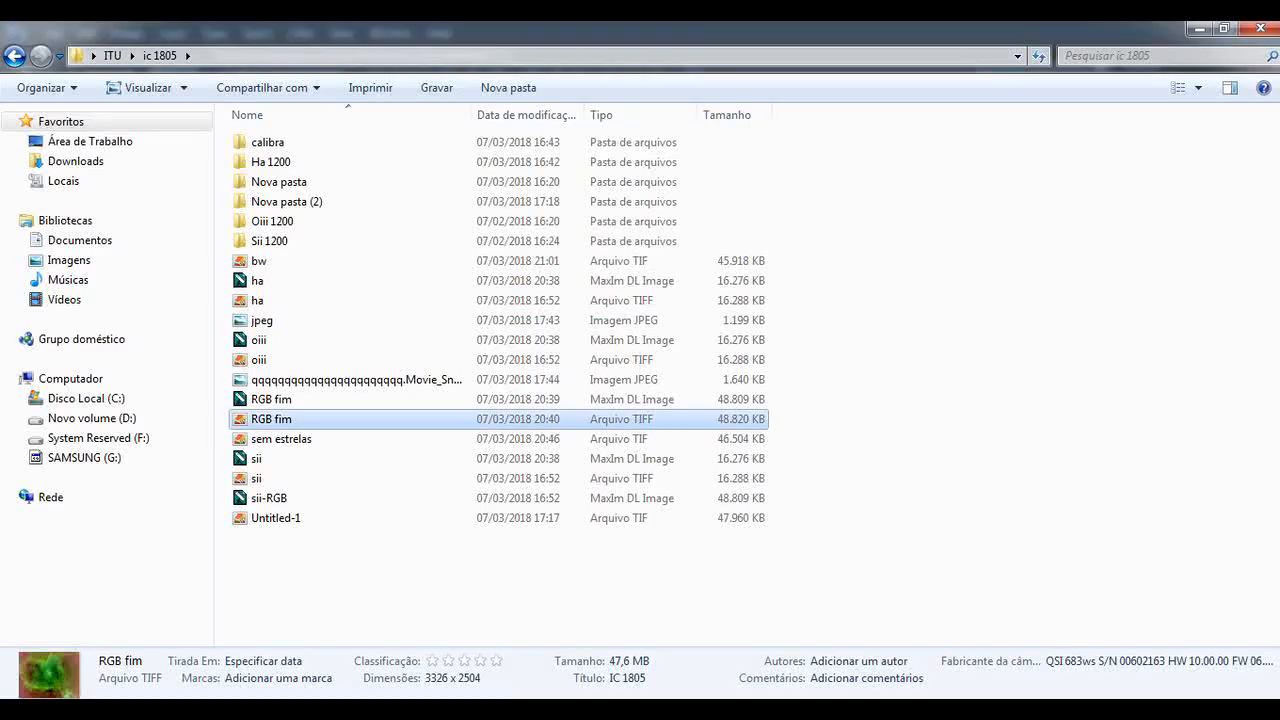
Step: View the bw TIF and ha TIFF images from the ic 1805 folder in Windows Photo Viewer
{"action": "left_click", "coordinate": [289, 262]}
{"action": "double_click", "coordinate": [288, 264]}
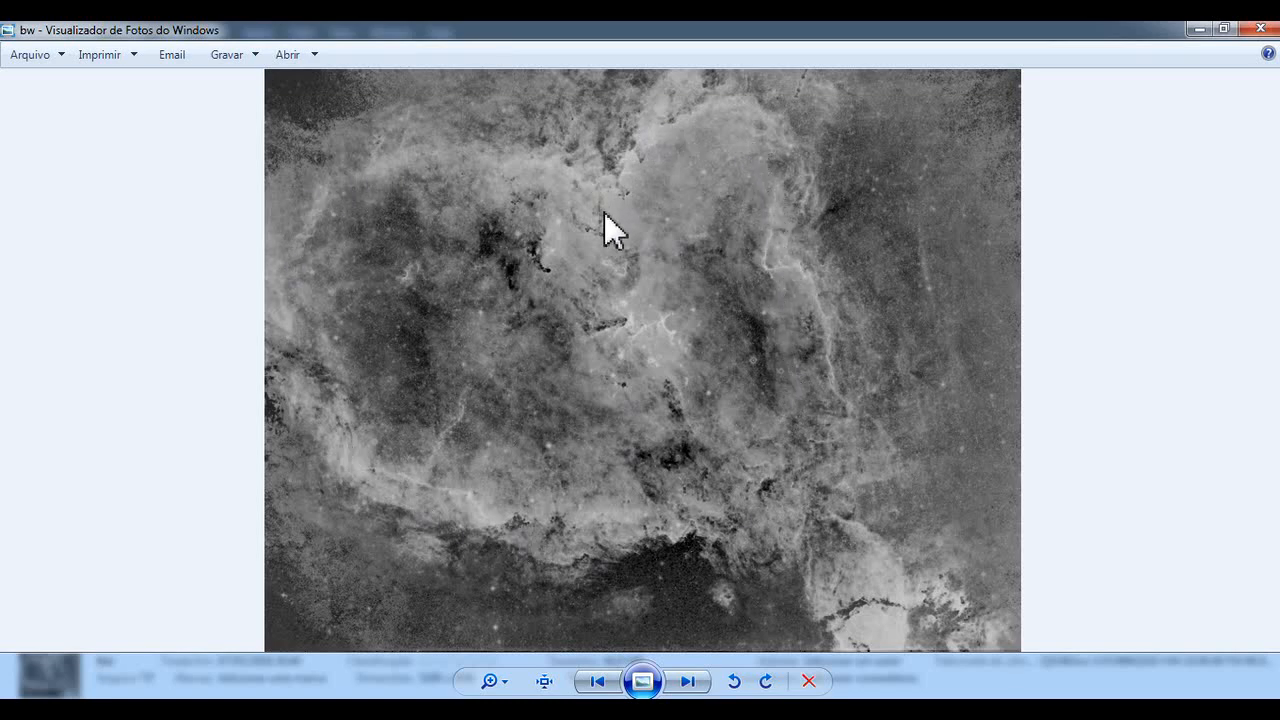
{"action": "left_click", "coordinate": [1259, 28]}
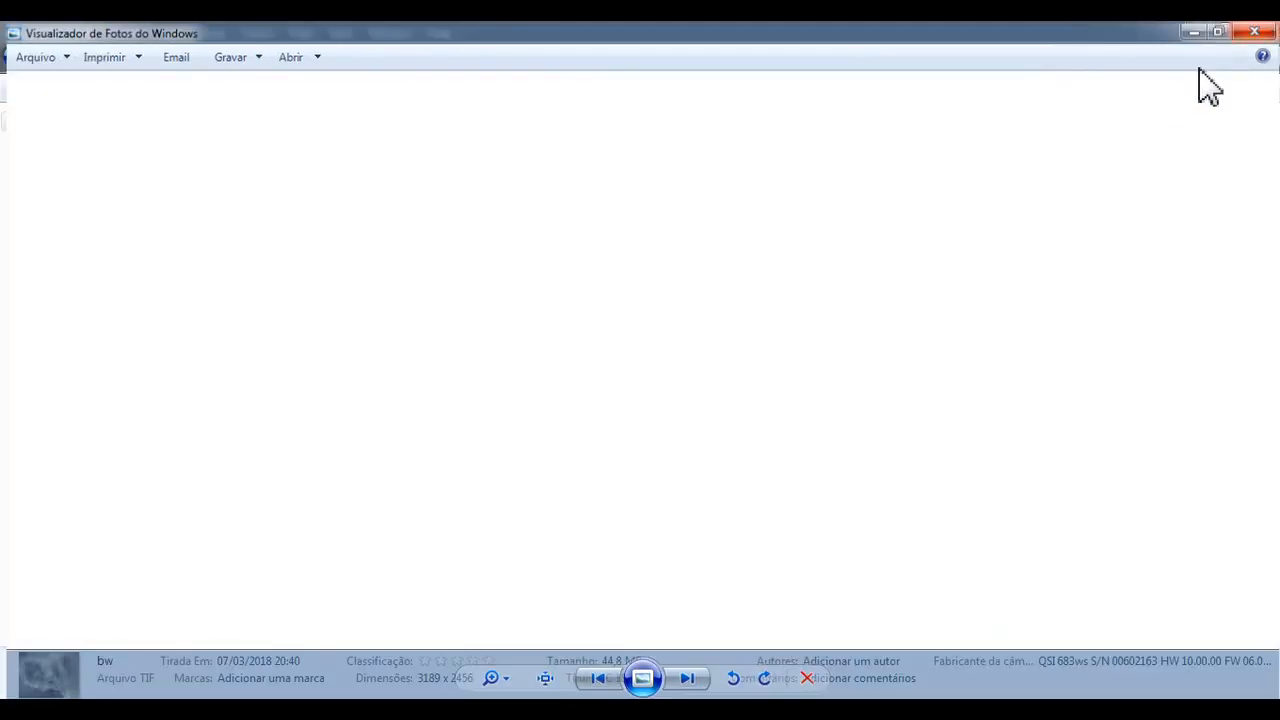
{"action": "left_click", "coordinate": [426, 300]}
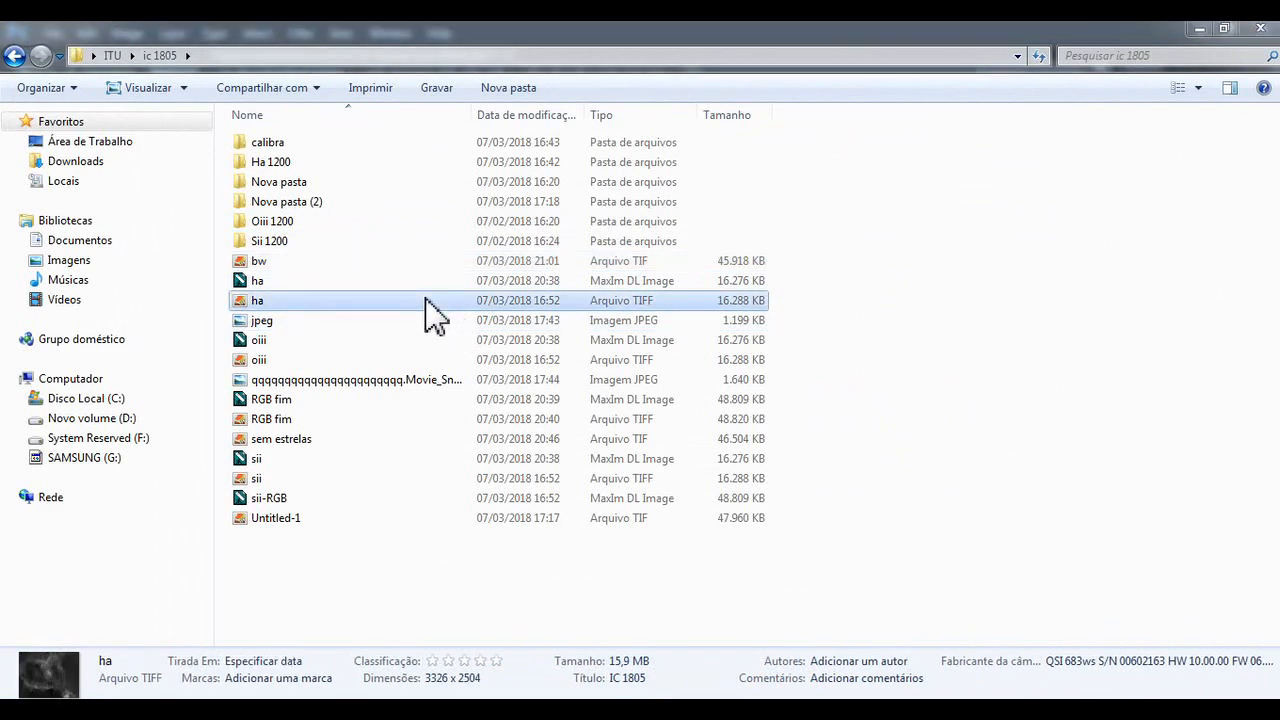
{"action": "double_click", "coordinate": [426, 300]}
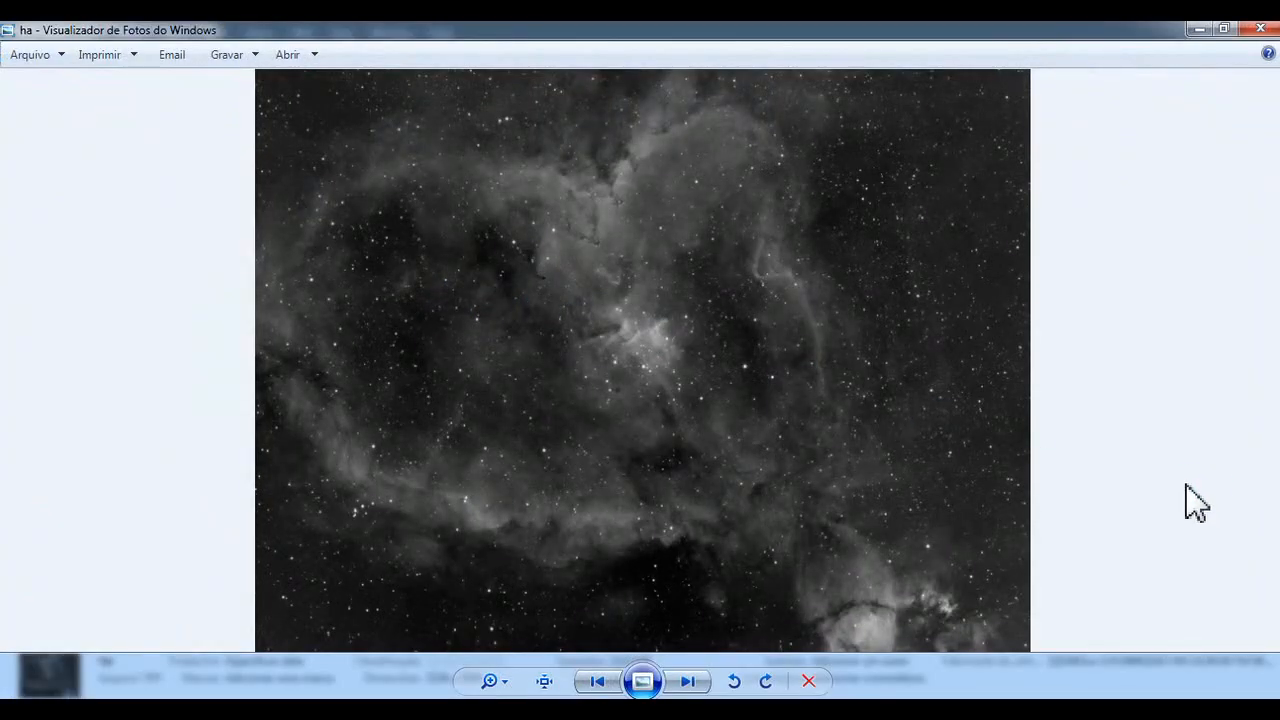
{"action": "left_click", "coordinate": [1259, 28]}
Step: View the oiii and sii TIFF images and the Untitled-1 TIF from the same folder
{"action": "double_click", "coordinate": [480, 360]}
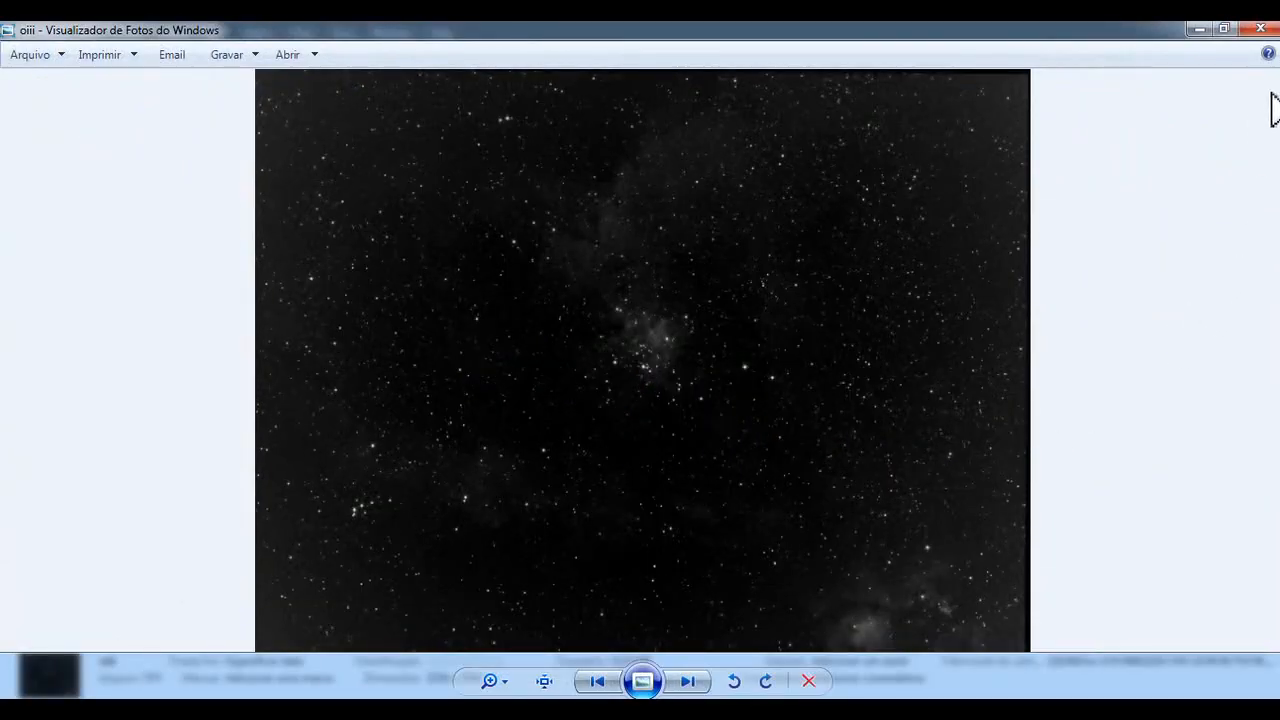
{"action": "left_click", "coordinate": [1272, 34]}
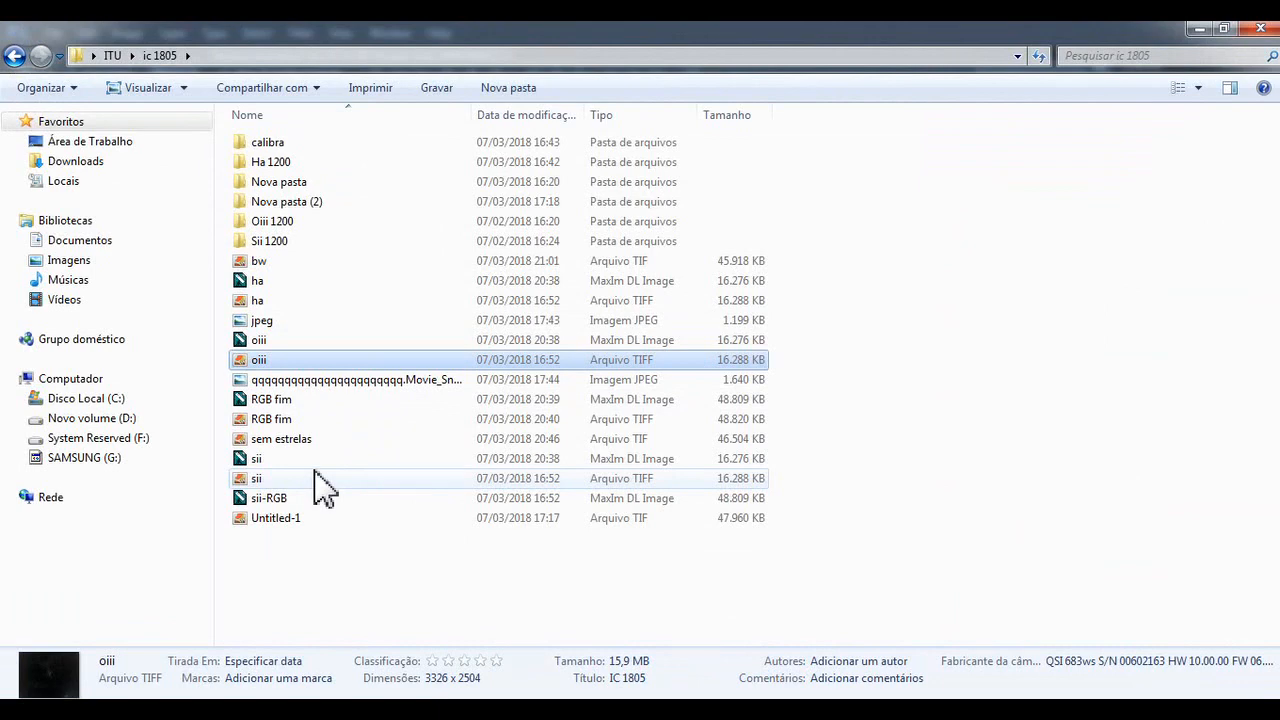
{"action": "left_click", "coordinate": [318, 480]}
{"action": "double_click", "coordinate": [320, 480]}
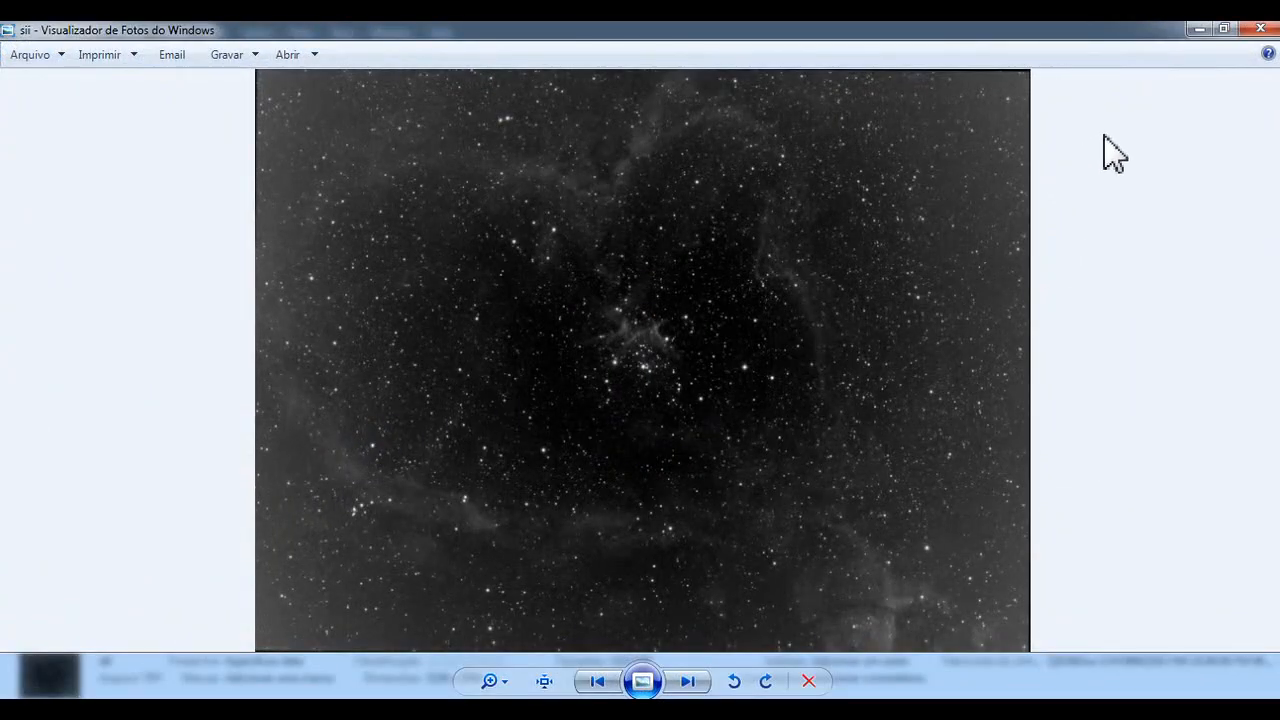
{"action": "left_click", "coordinate": [1262, 30]}
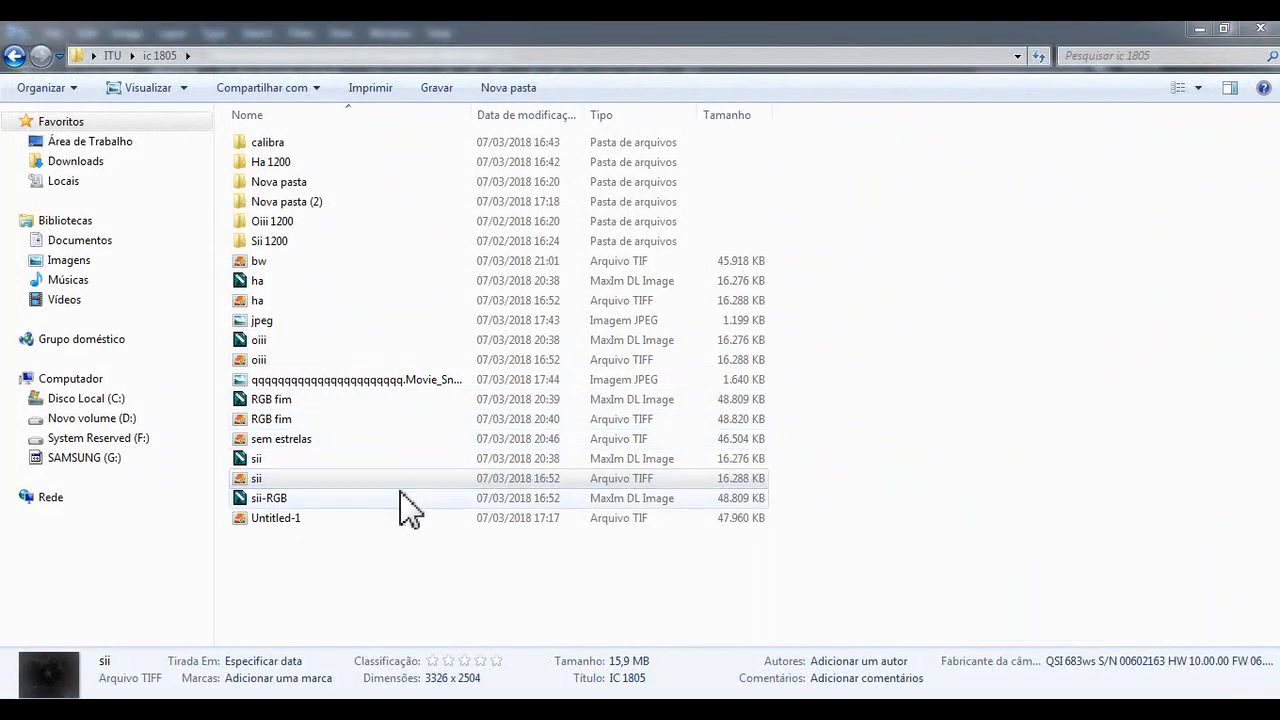
{"action": "double_click", "coordinate": [340, 518]}
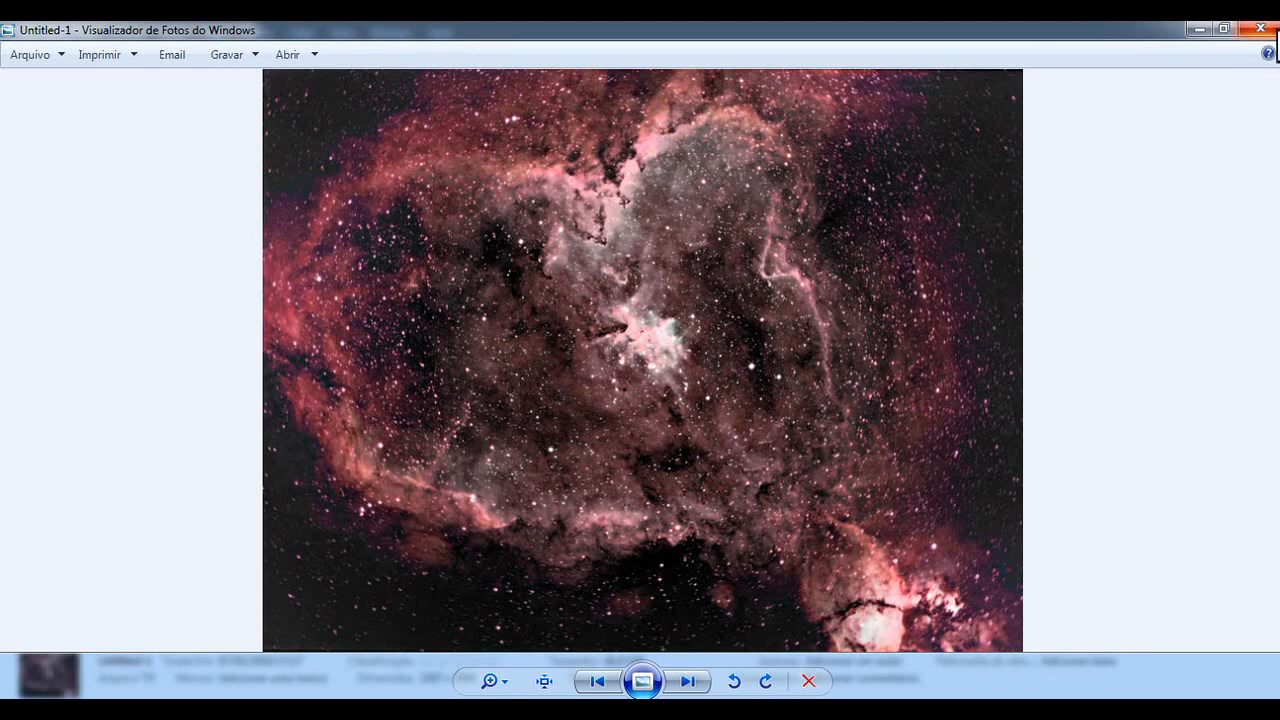
{"action": "left_click", "coordinate": [1262, 30]}
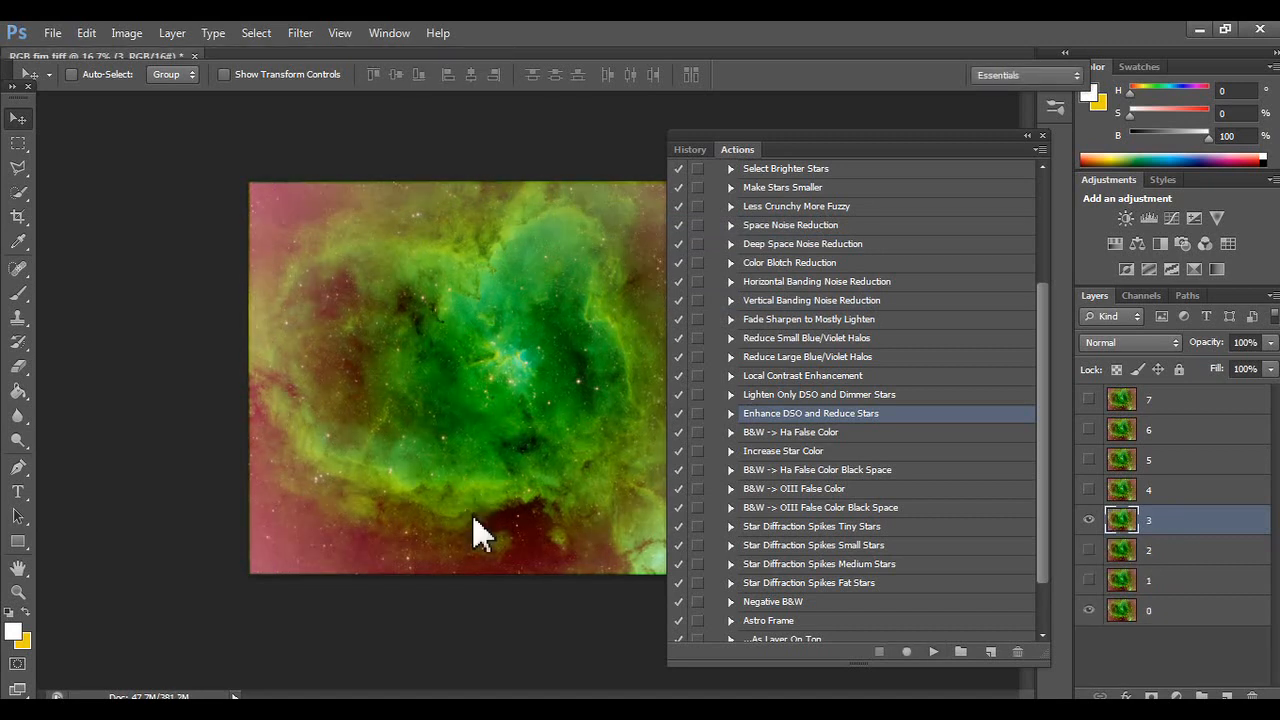
Step: Return to Photoshop and run Make Stars Smaller on layer 3 after the Enhance DSO action
{"action": "left_click", "coordinate": [1089, 521]}
{"action": "left_click", "coordinate": [830, 188]}
{"action": "left_click", "coordinate": [930, 651]}
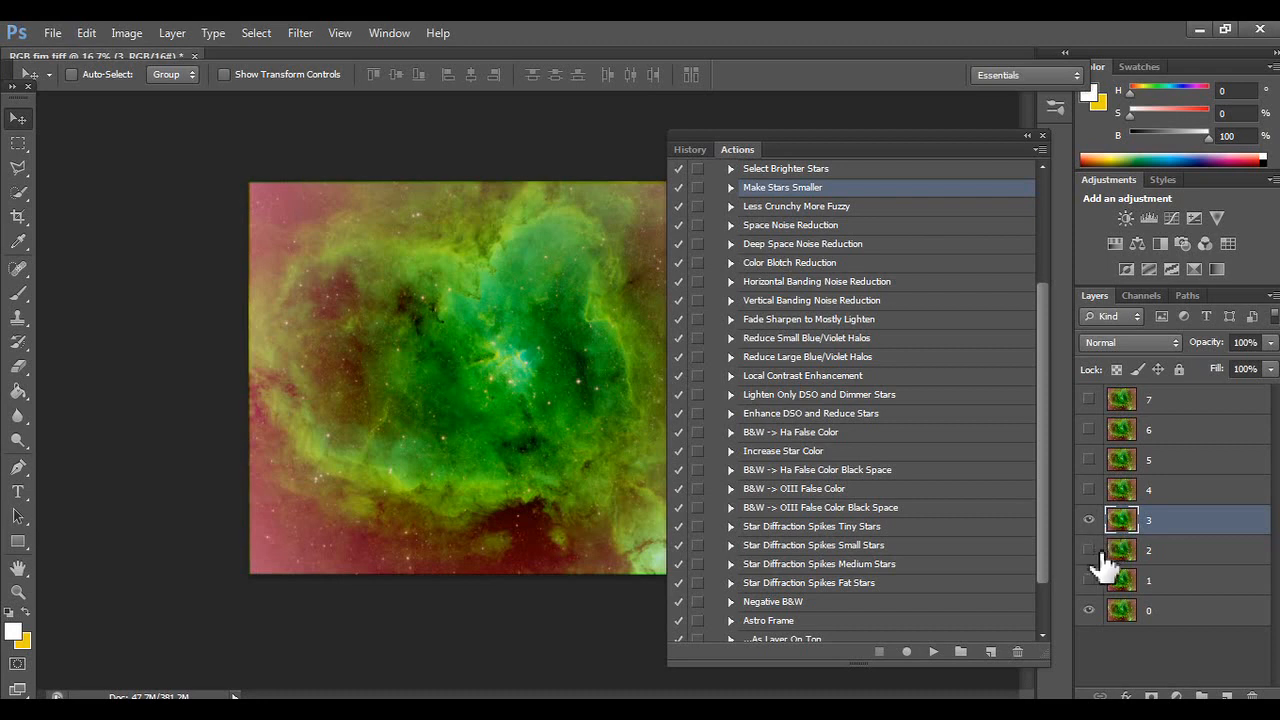
Step: Delete the unused layer 4 from the layer stack
{"action": "left_click", "coordinate": [1143, 492]}
{"action": "key", "text": "Delete"}
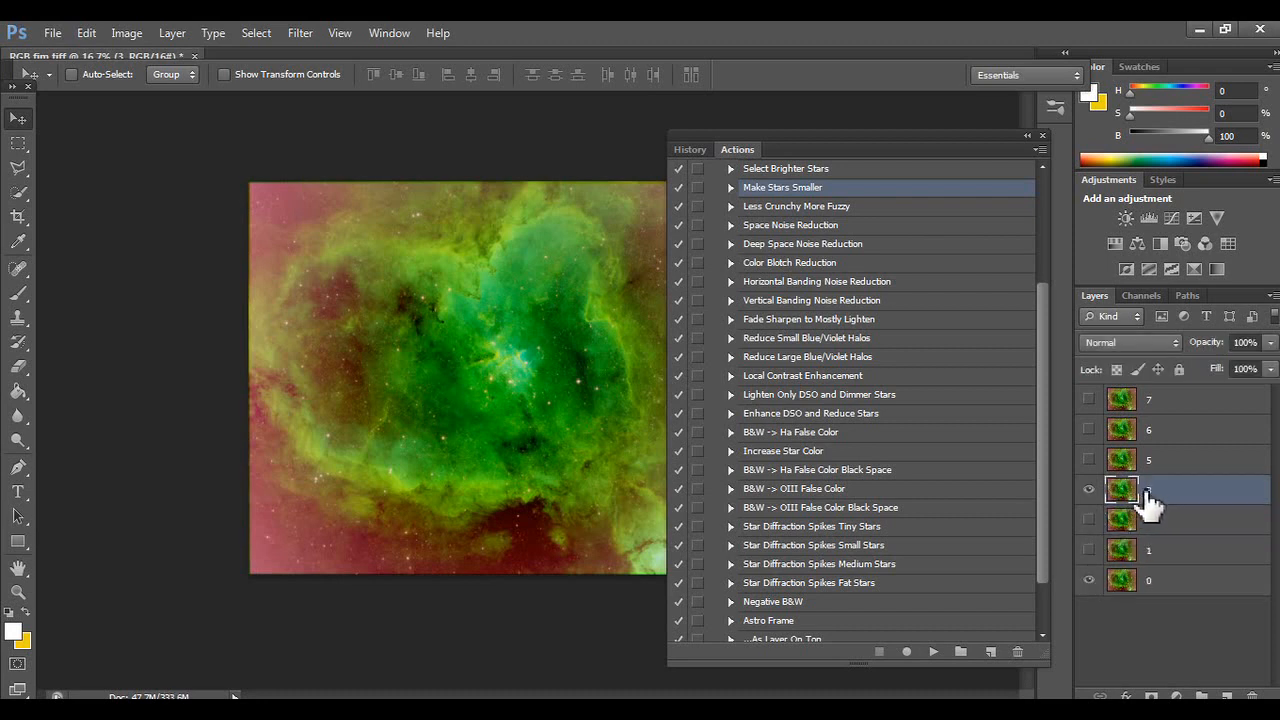
Step: Delete the unused layers 5, 6 and 7 from the layer stack
{"action": "left_click", "coordinate": [1150, 463]}
{"action": "key", "text": "Delete"}
{"action": "left_click", "coordinate": [1160, 432]}
{"action": "key", "text": "Delete"}
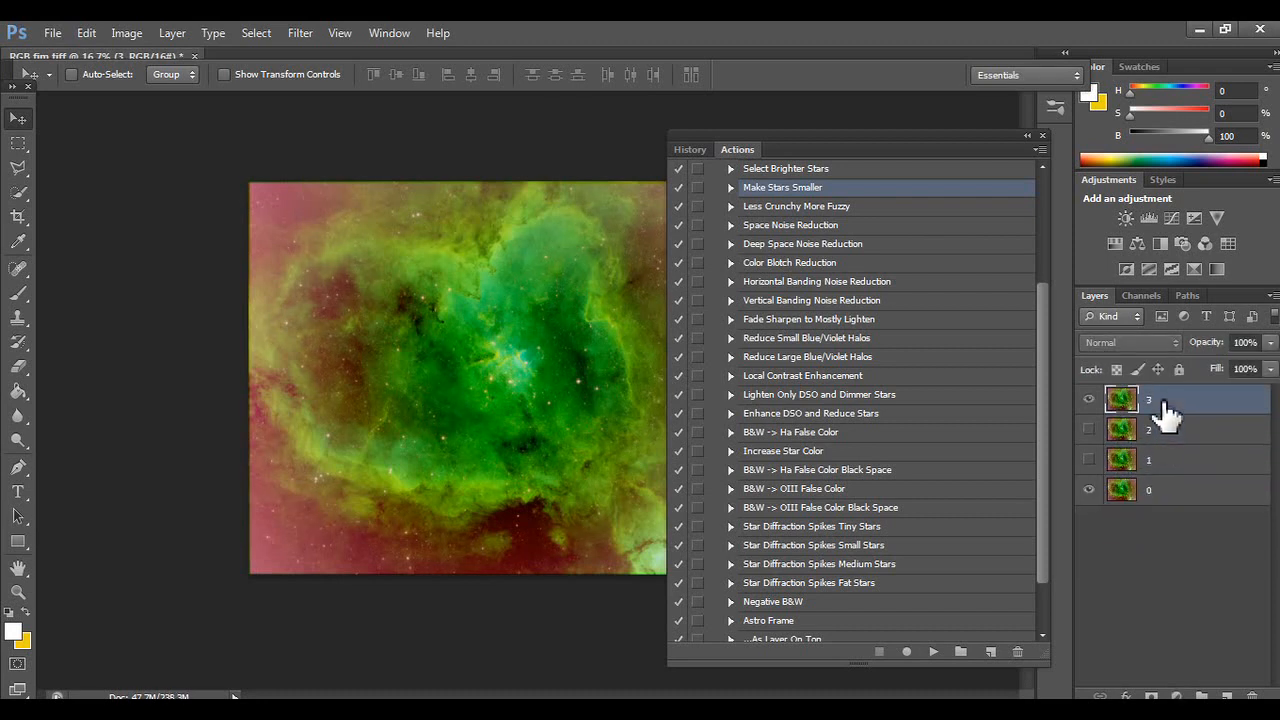
Step: Run Make Stars Smaller on layer 3 again and delete the intermediate layers 2 and 1
{"action": "left_click", "coordinate": [932, 651]}
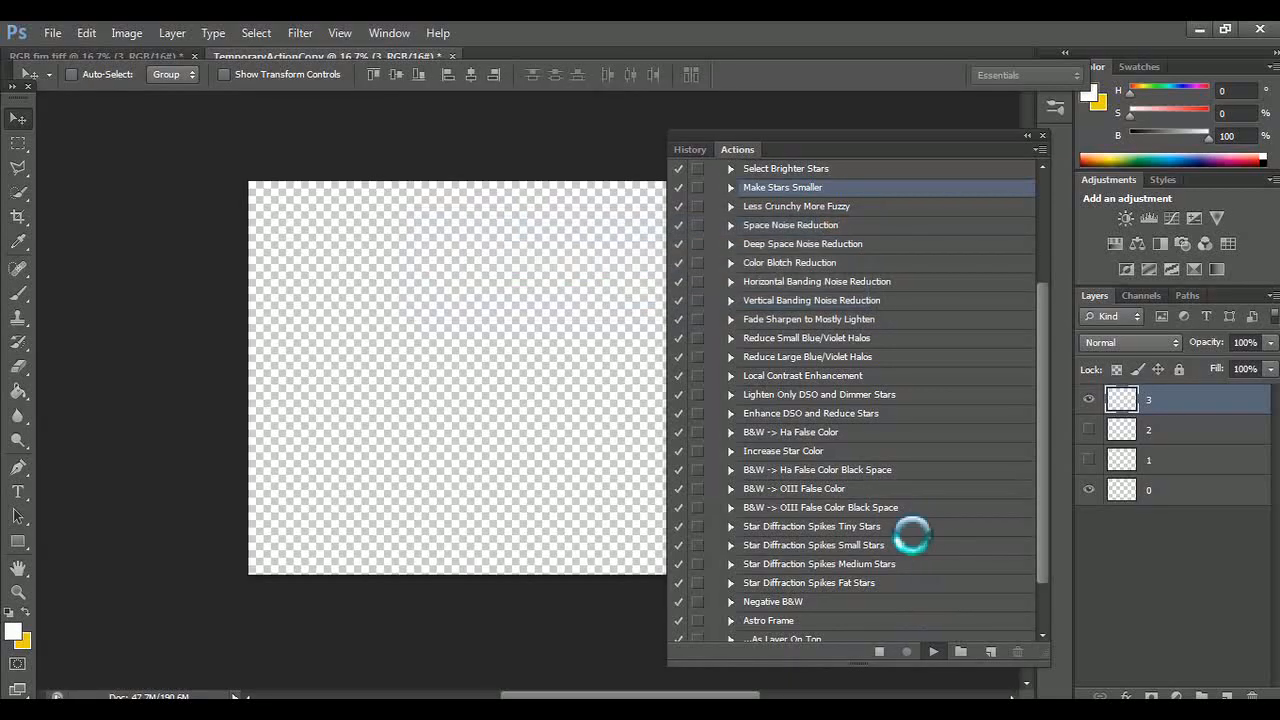
{"action": "left_click", "coordinate": [1088, 429]}
{"action": "left_click", "coordinate": [1127, 432]}
{"action": "key", "text": "Delete"}
{"action": "key", "text": "Delete"}
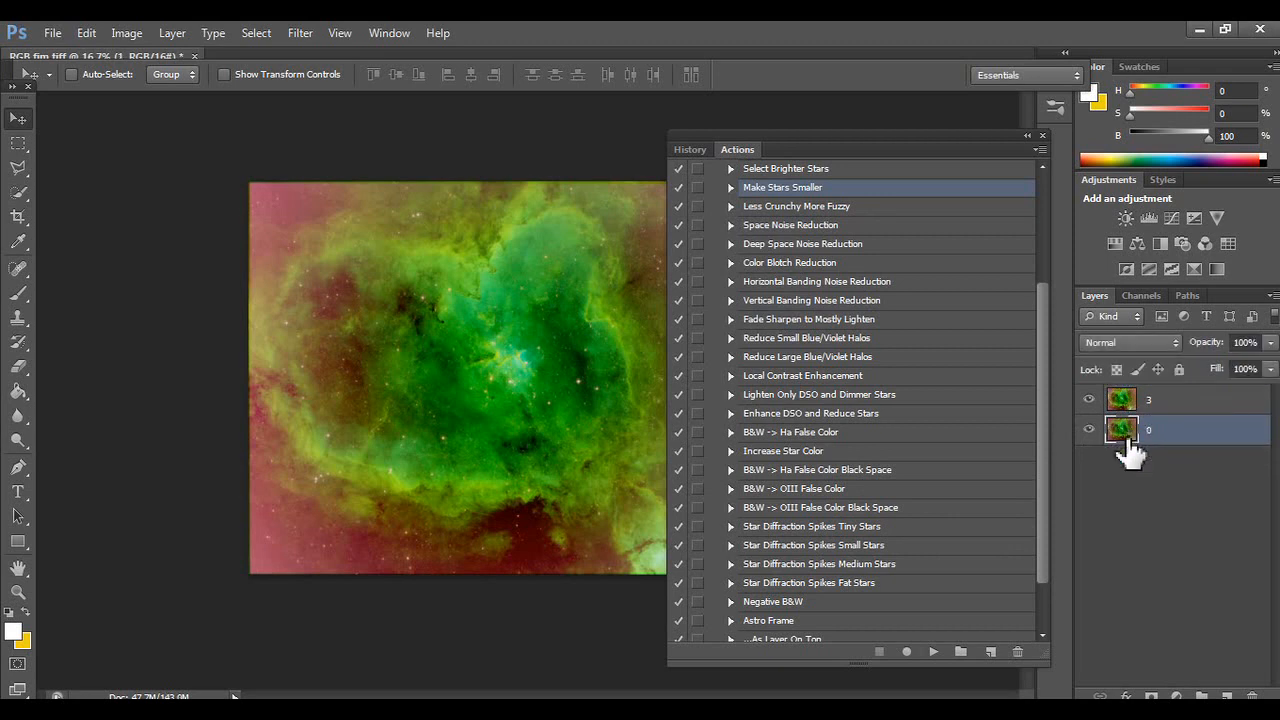
Step: Toggle layer 3's visibility to compare the reduced stars with the original layer 0
{"action": "left_click", "coordinate": [1130, 402]}
{"action": "left_click", "coordinate": [1089, 400]}
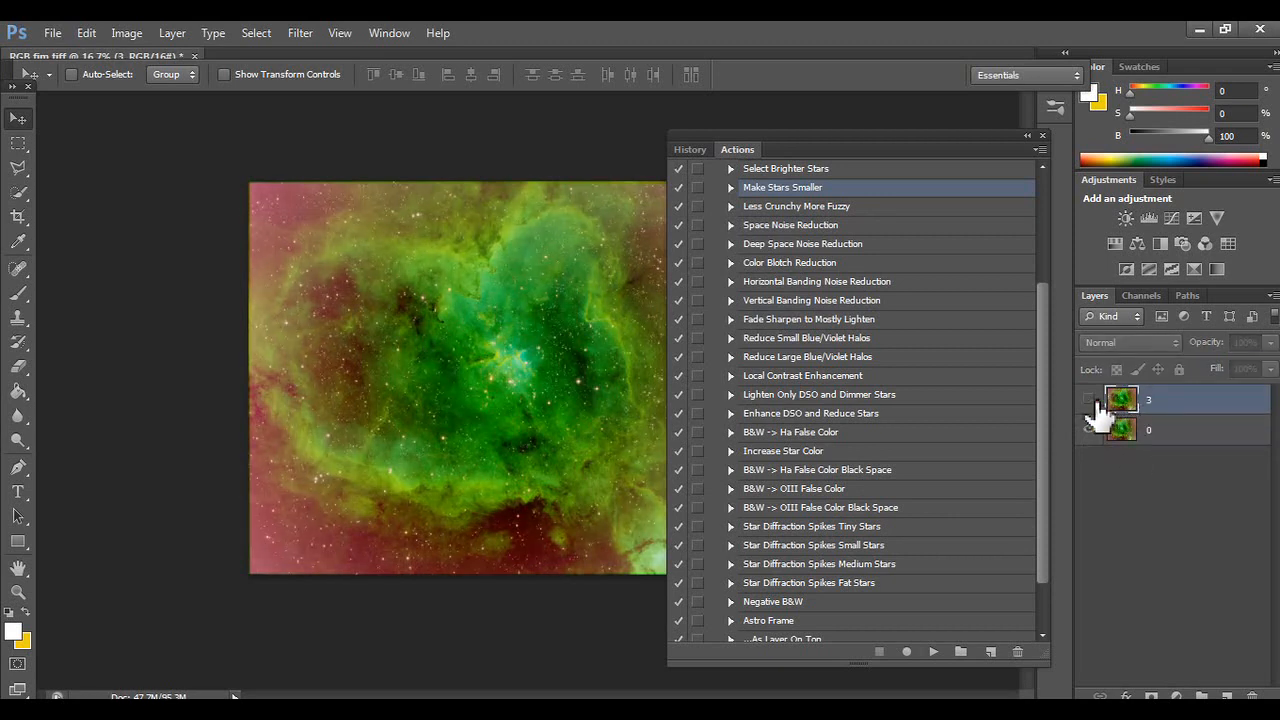
{"action": "left_click", "coordinate": [1089, 400]}
{"action": "left_click", "coordinate": [1089, 400]}
Step: Duplicate layer 3 and make both layer 3 and its copy visible
{"action": "left_click_drag", "start_coordinate": [1100, 415], "coordinate": [1222, 694]}
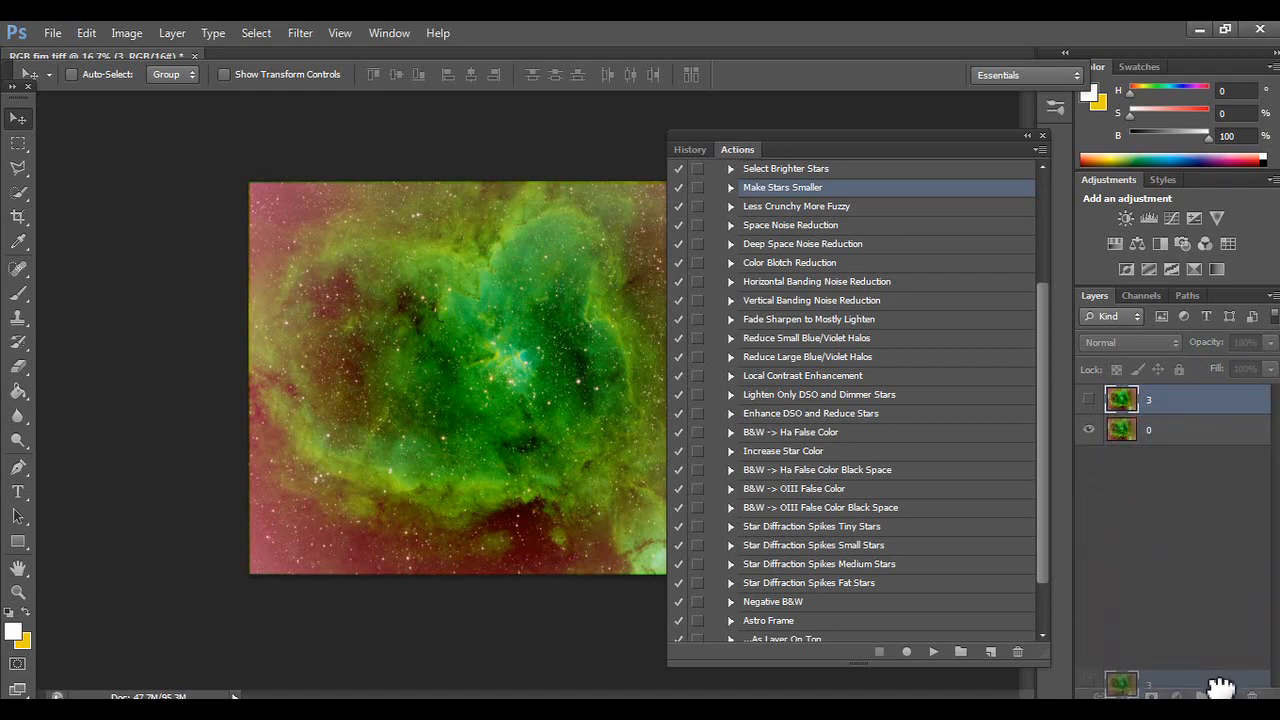
{"action": "left_click", "coordinate": [1089, 430]}
{"action": "left_click", "coordinate": [1089, 400]}
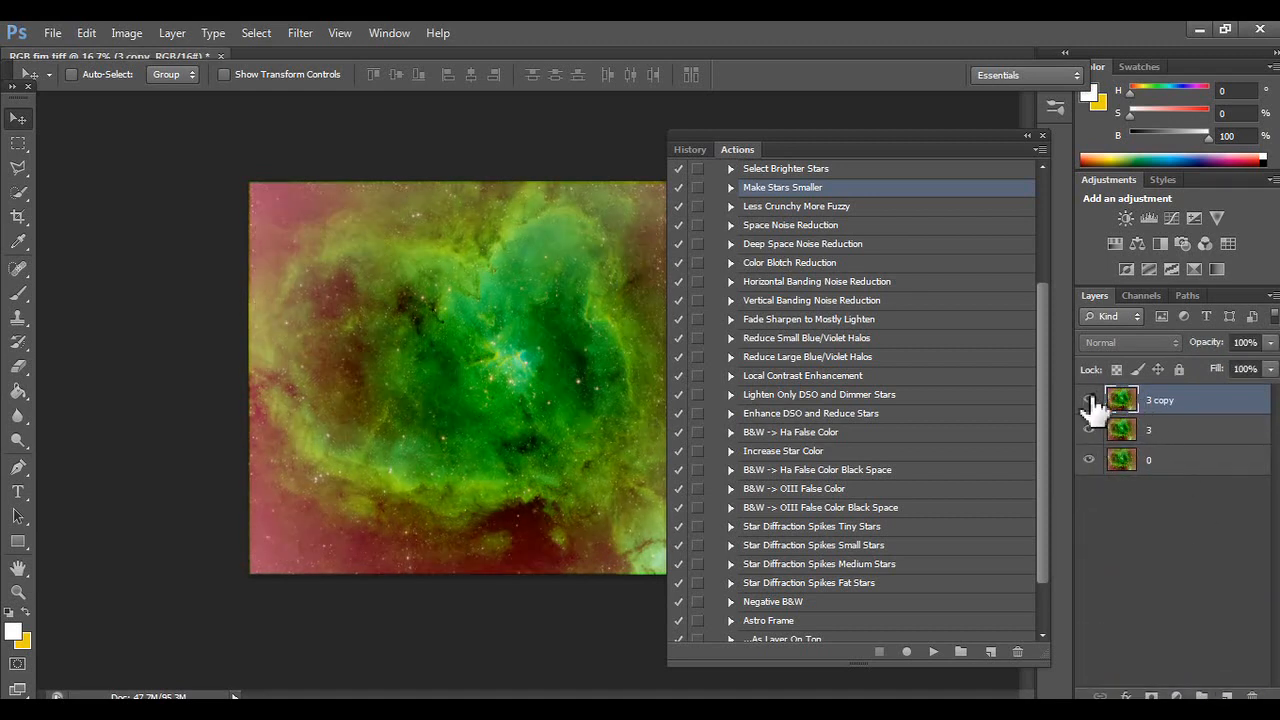
Step: Run the Select Brighter Stars action on the layer 3 copy and uncover the whole image
{"action": "left_click", "coordinate": [838, 170]}
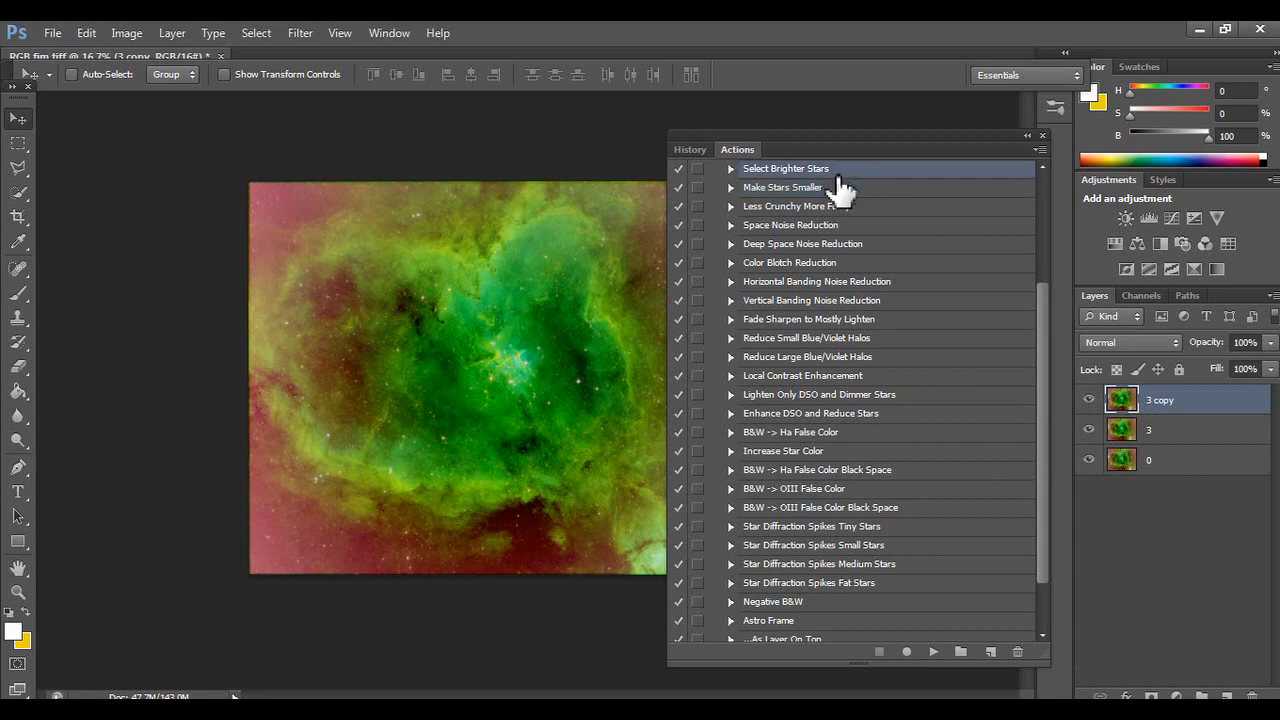
{"action": "left_click", "coordinate": [932, 652]}
{"action": "left_click_drag", "start_coordinate": [890, 141], "coordinate": [1057, 127]}
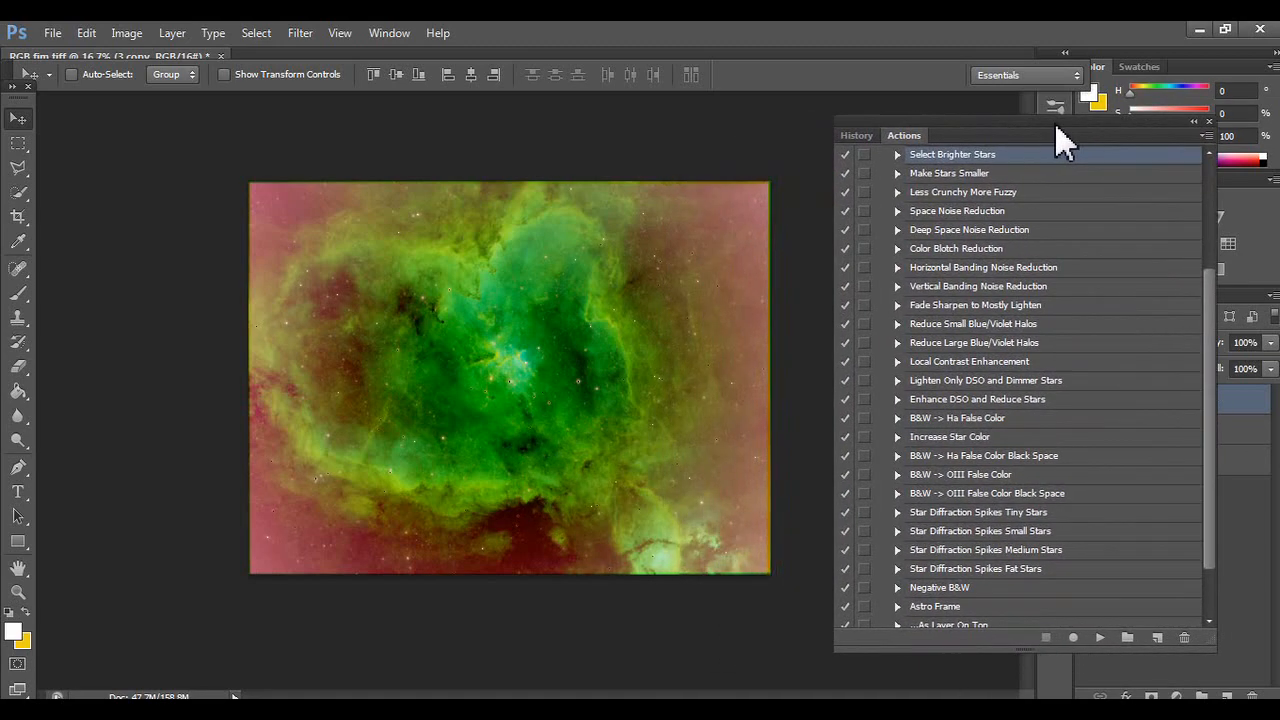
Step: Clear the bright-star selection from the image using the Rectangular Marquee tool
{"action": "left_click", "coordinate": [19, 268]}
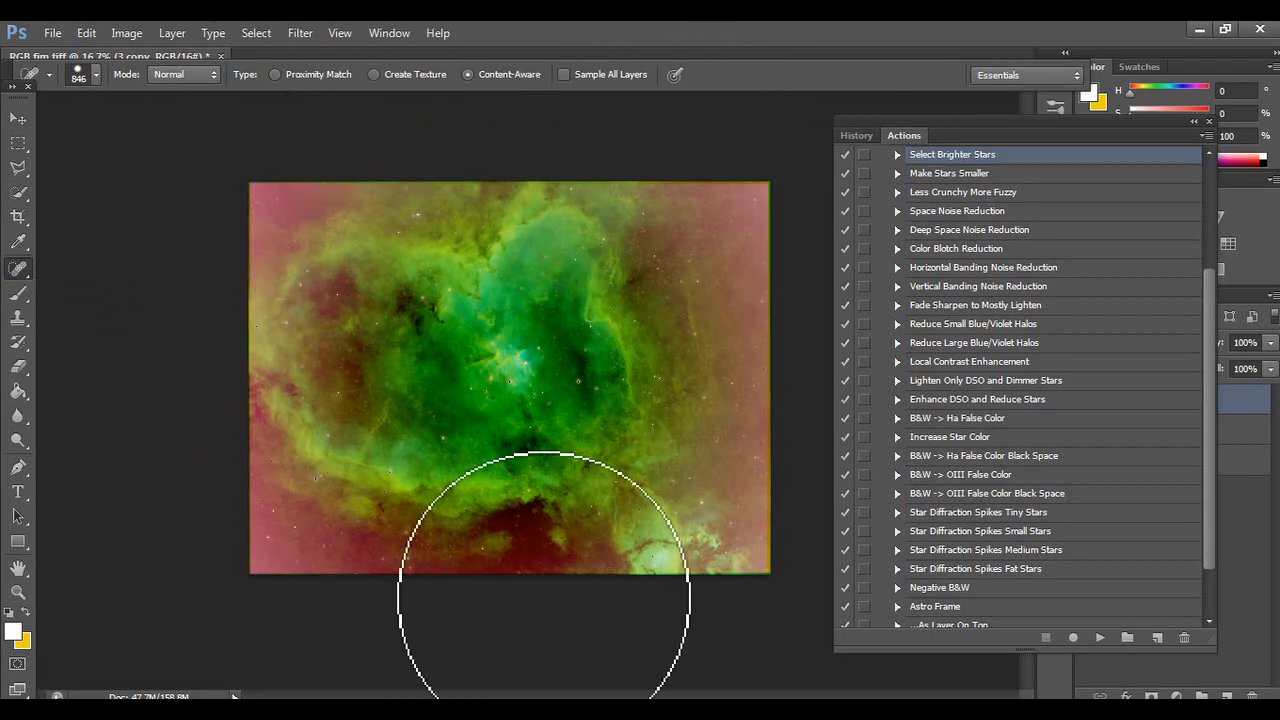
{"action": "left_click", "coordinate": [783, 436]}
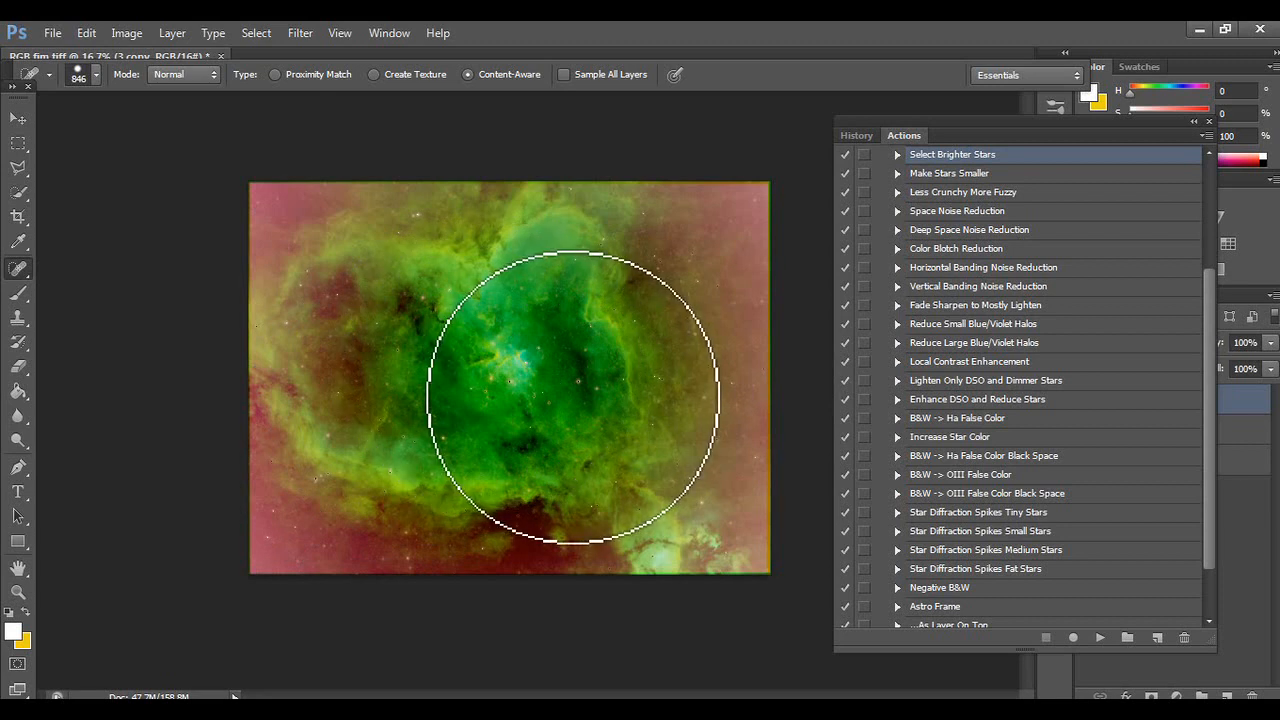
{"action": "left_click", "coordinate": [18, 118]}
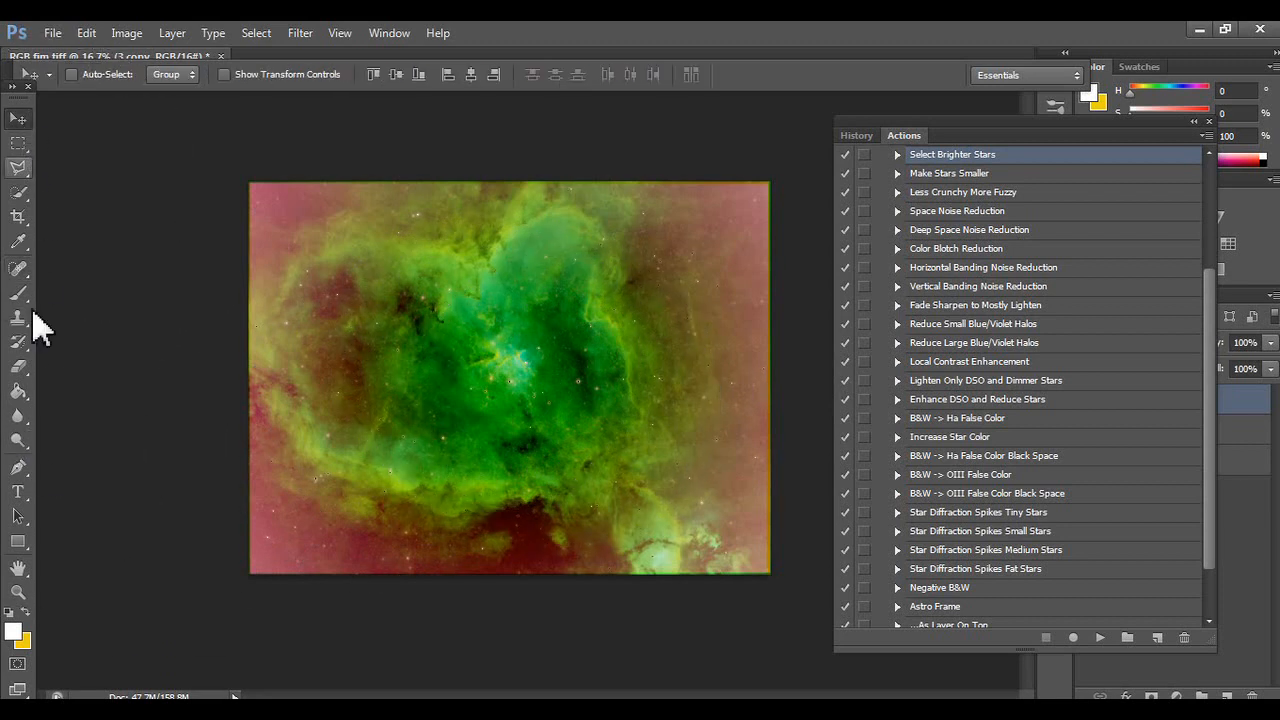
{"action": "left_click", "coordinate": [18, 591]}
{"action": "left_click", "coordinate": [18, 494]}
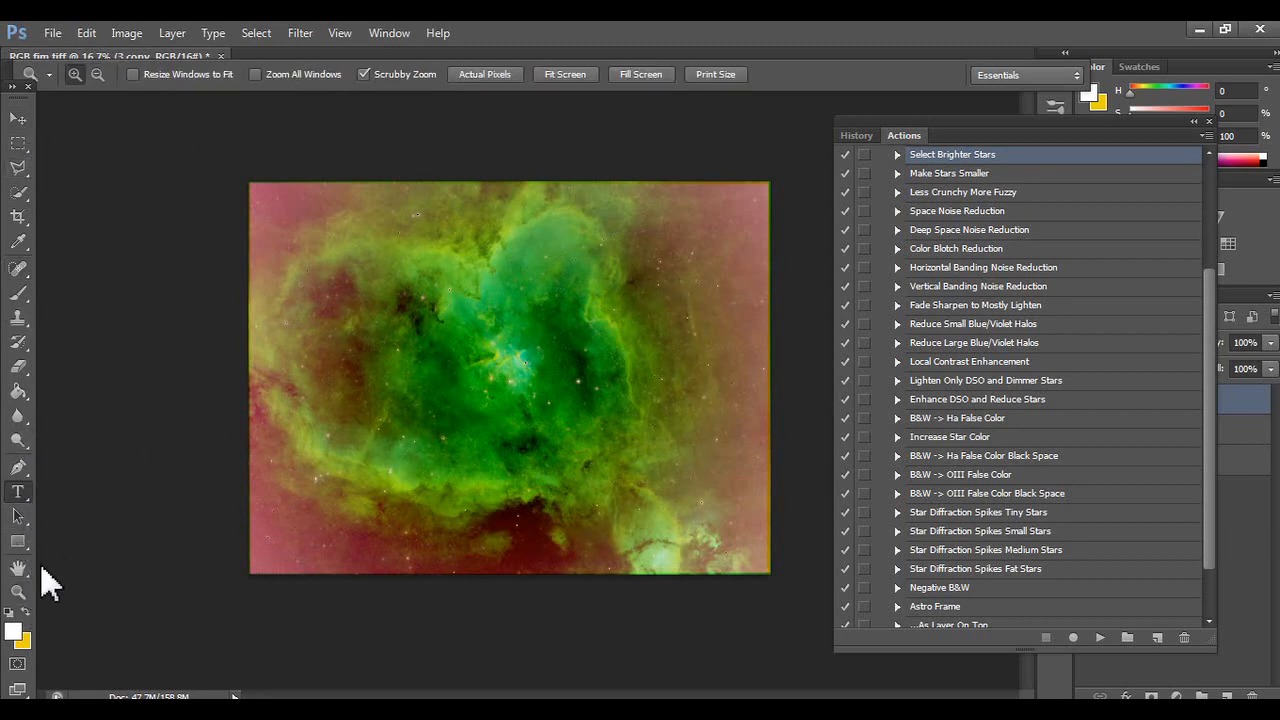
{"action": "left_click", "coordinate": [18, 143]}
{"action": "left_click", "coordinate": [357, 243]}
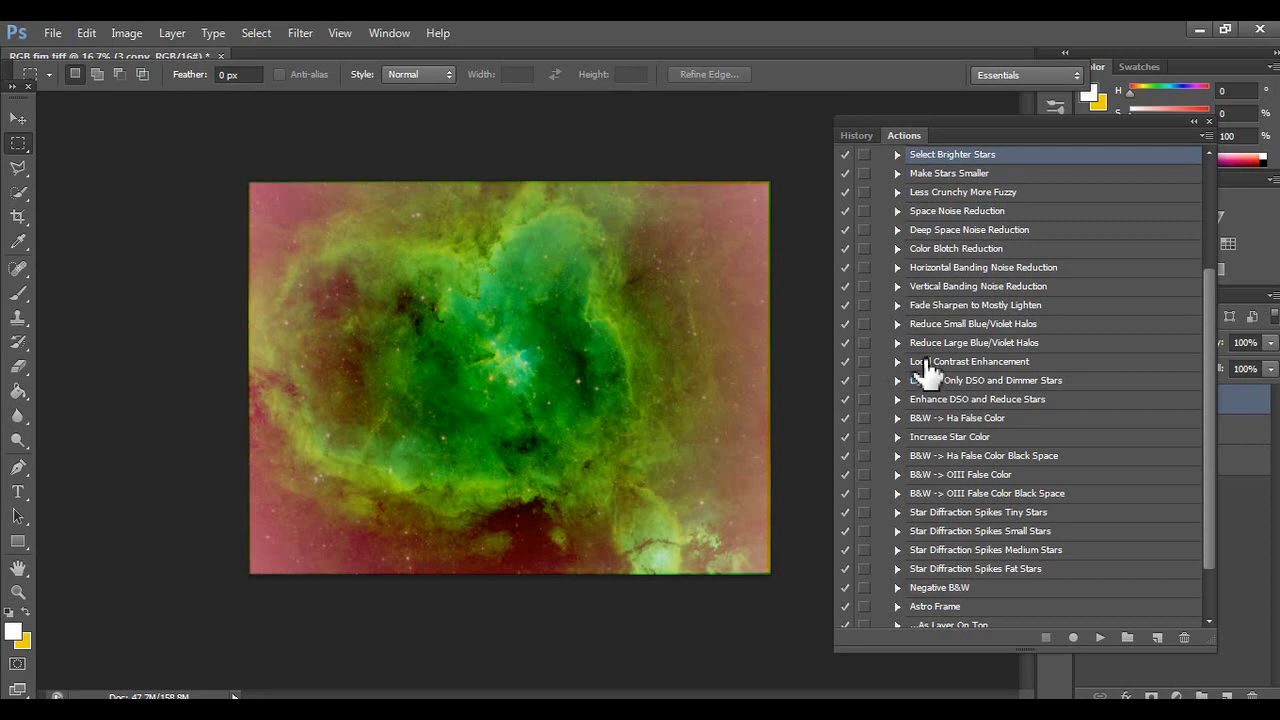
Step: Uncover the layer stack and toggle the layer 3 copy's visibility to compare it with the layers beneath
{"action": "left_click", "coordinate": [1209, 121]}
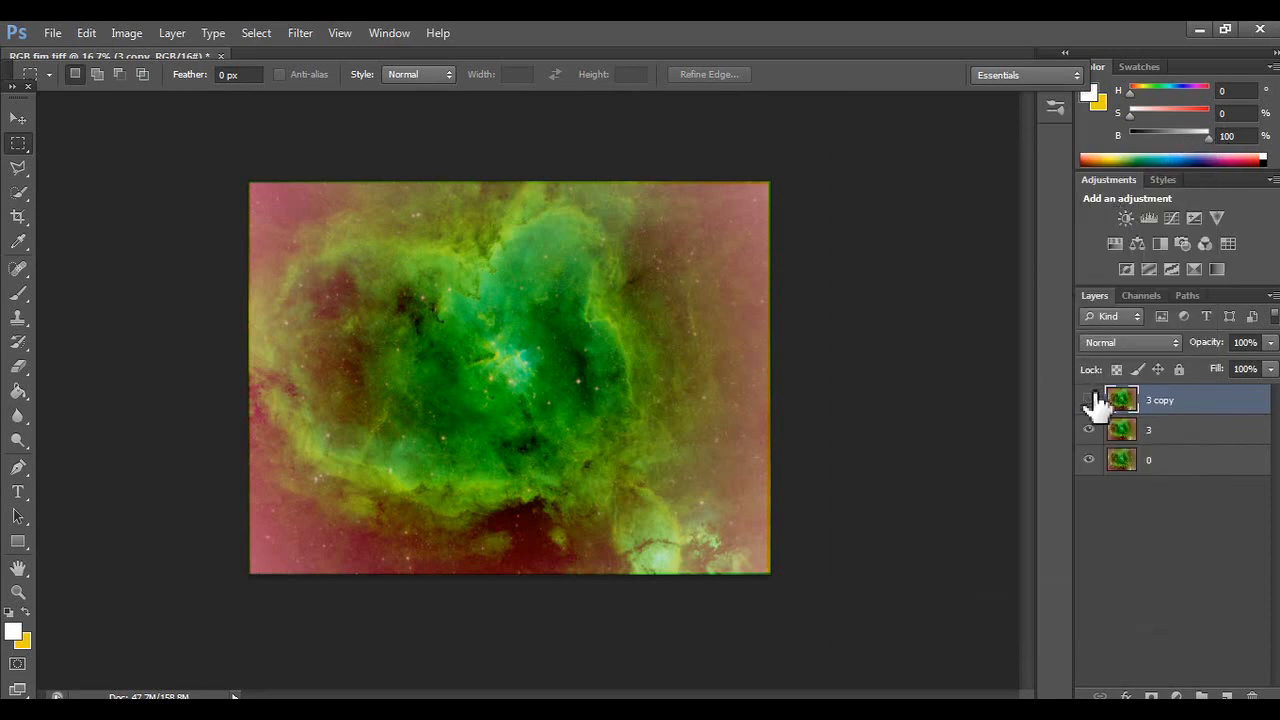
{"action": "left_click", "coordinate": [1089, 400]}
{"action": "key", "text": "ctrl+e"}
{"action": "left_click_drag", "start_coordinate": [1205, 668], "coordinate": [1224, 694]}
Step: Bring back the list of actions and run Local Contrast Enhancement from Astronomy Tools on the layer 3 copy
{"action": "left_click", "coordinate": [339, 32]}
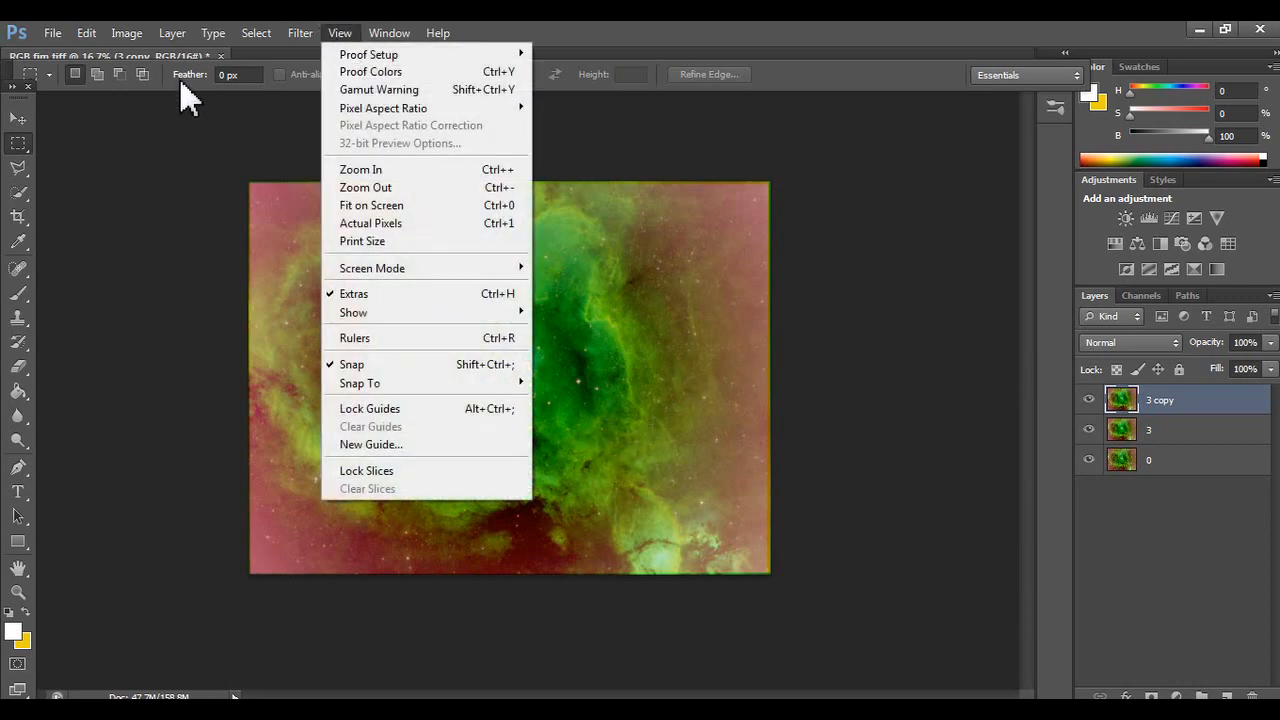
{"action": "left_click", "coordinate": [19, 118]}
{"action": "left_click", "coordinate": [388, 33]}
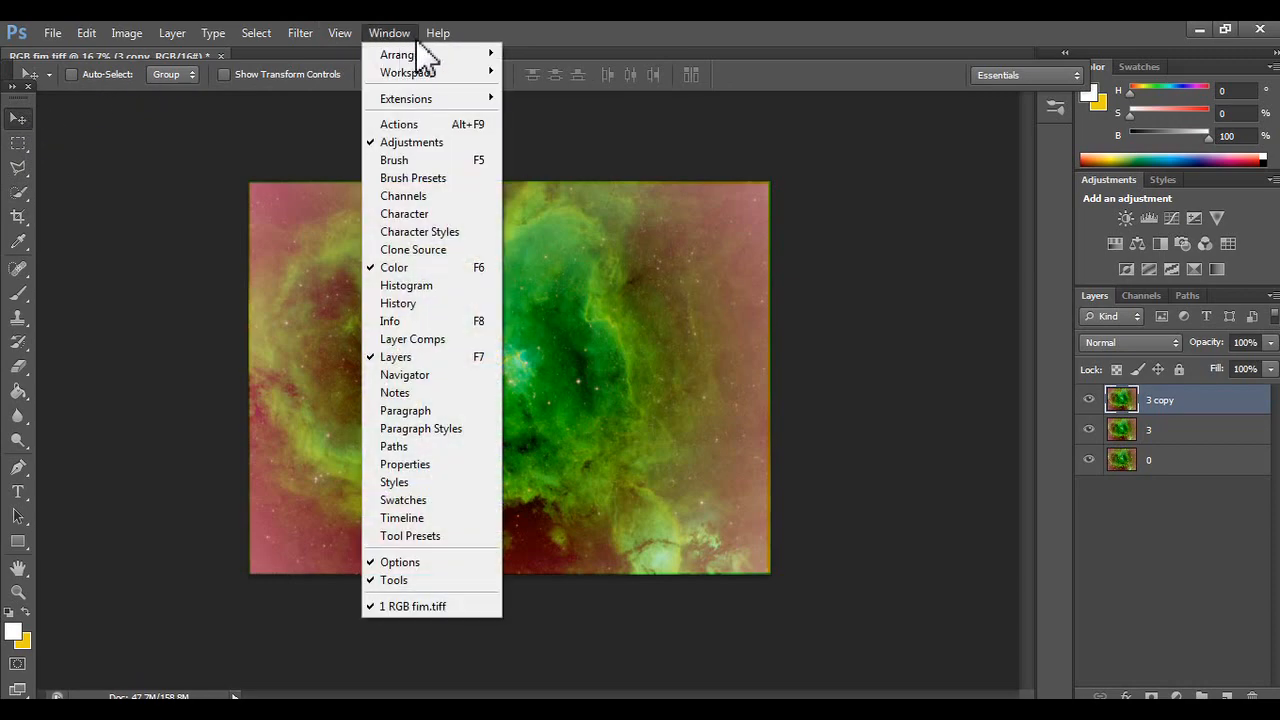
{"action": "left_click", "coordinate": [410, 125]}
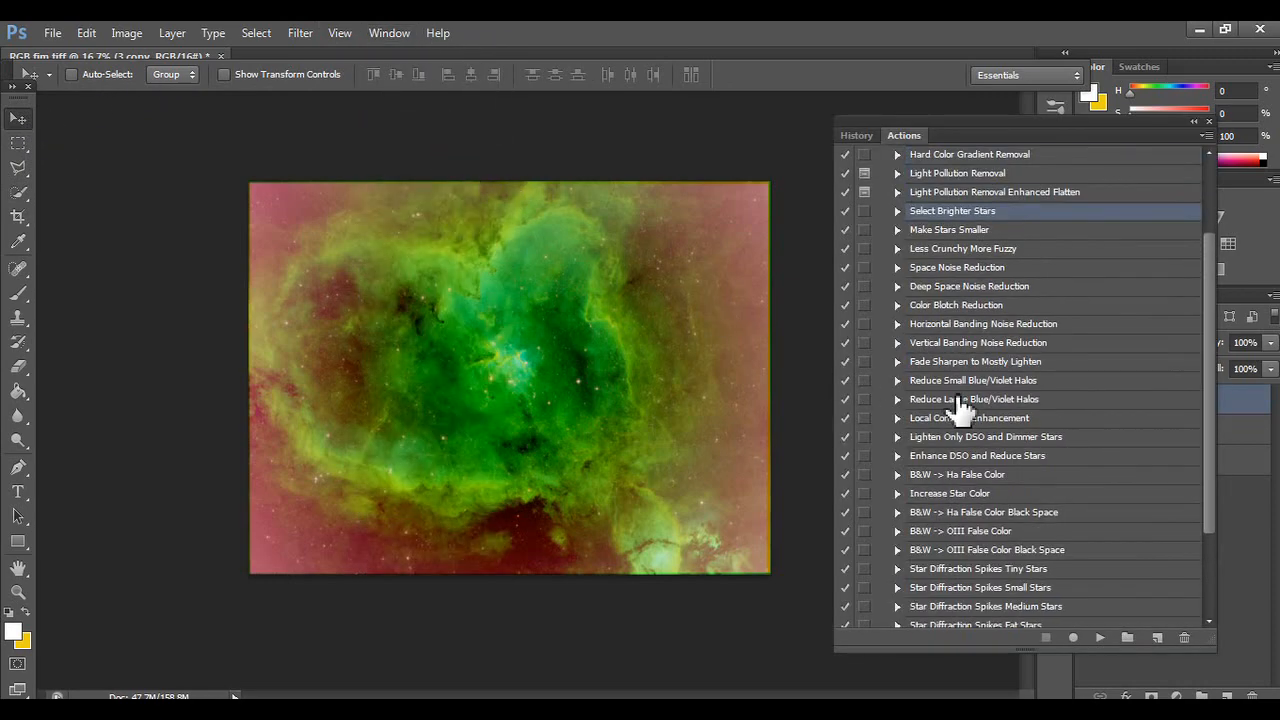
{"action": "scroll", "coordinate": [960, 410], "scroll_direction": "up", "scroll_amount": 2}
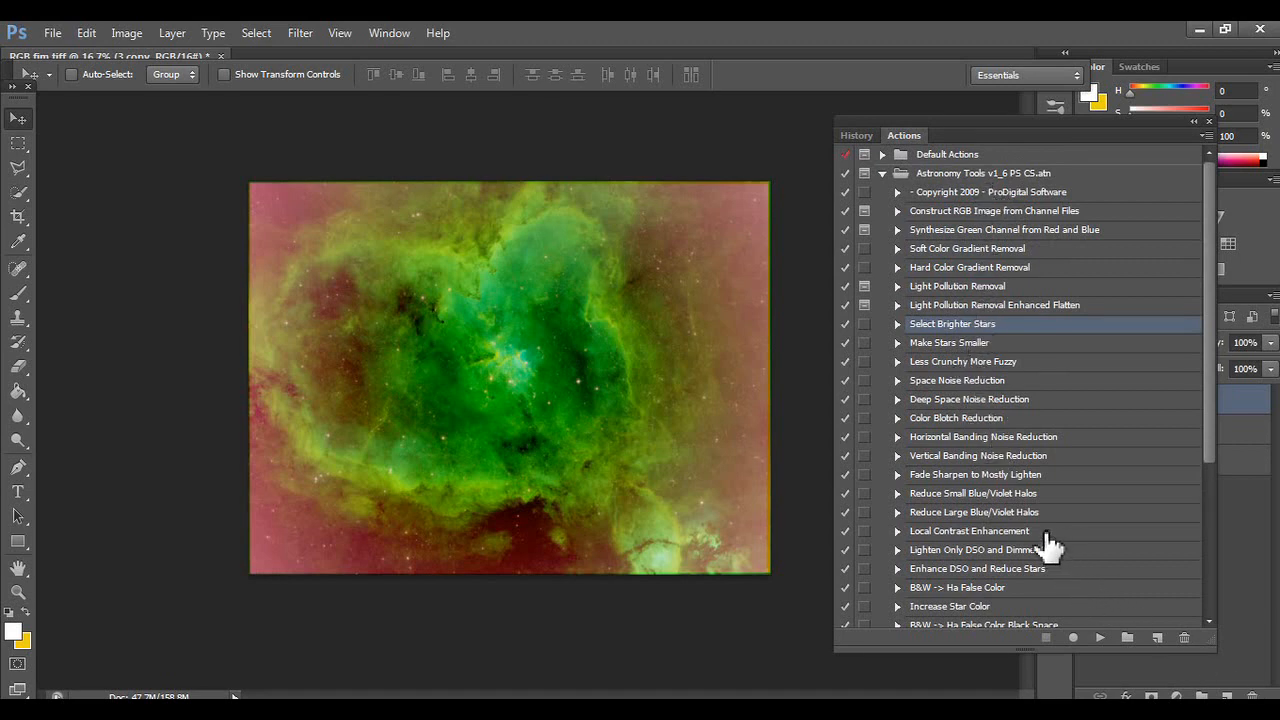
{"action": "left_click", "coordinate": [986, 531]}
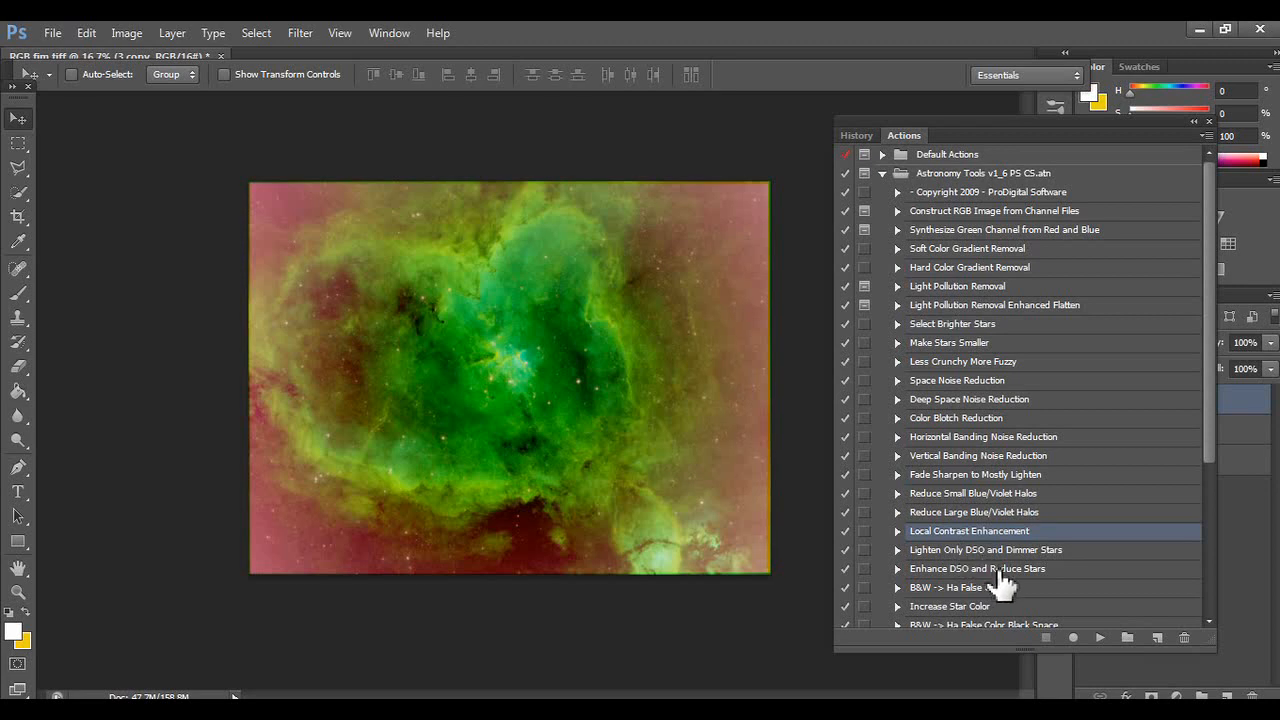
{"action": "left_click", "coordinate": [1099, 637]}
{"action": "left_click", "coordinate": [1098, 637]}
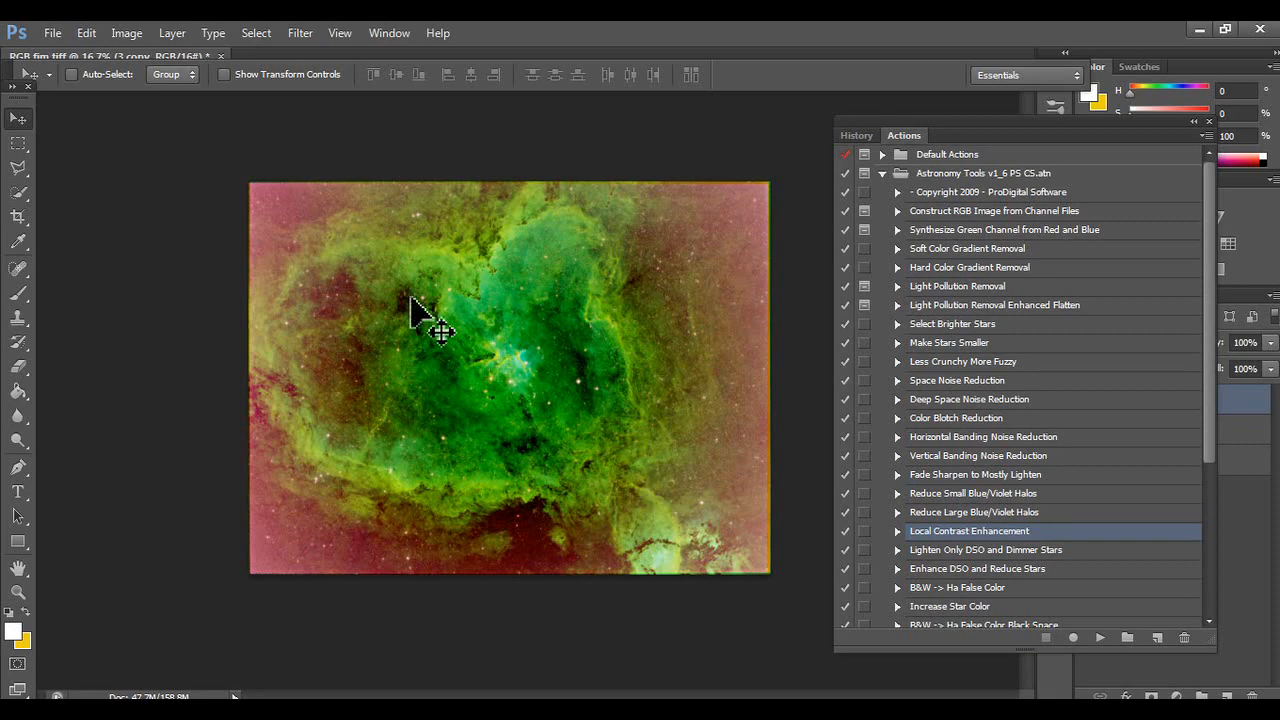
{"action": "left_click", "coordinate": [50, 32]}
{"action": "mouse_move", "coordinate": [86, 33]}
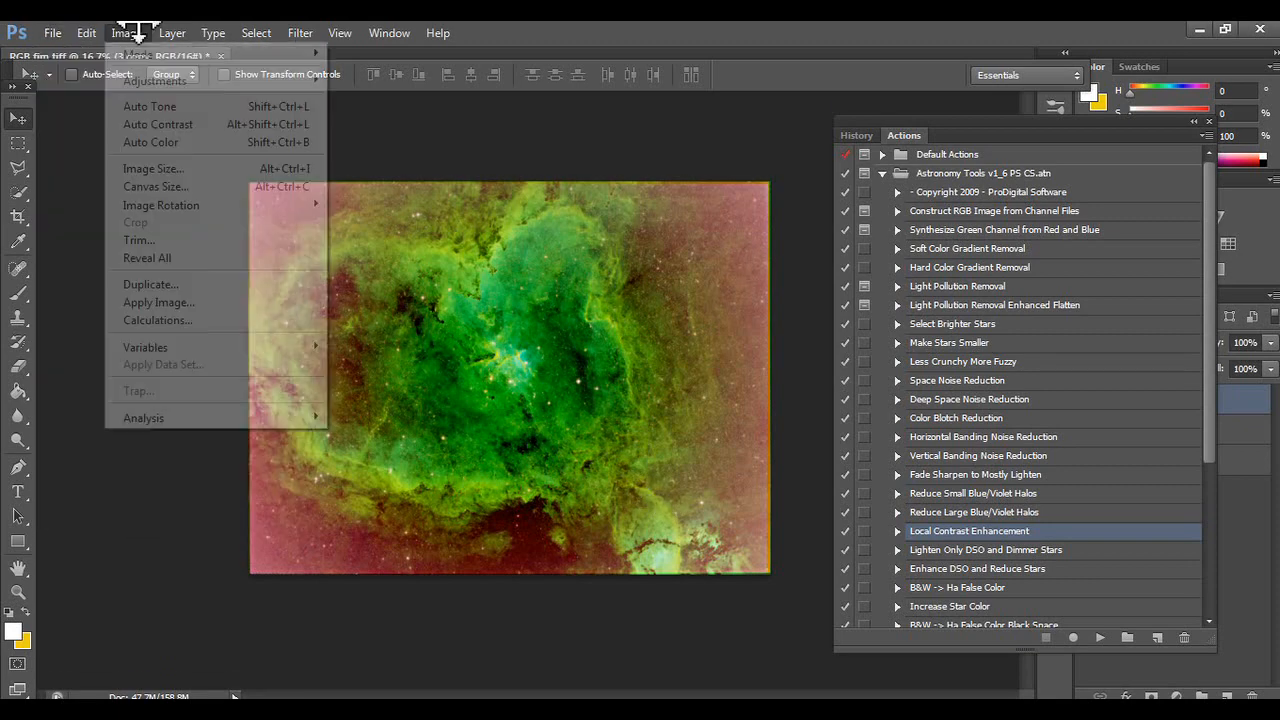
{"action": "left_click", "coordinate": [589, 29]}
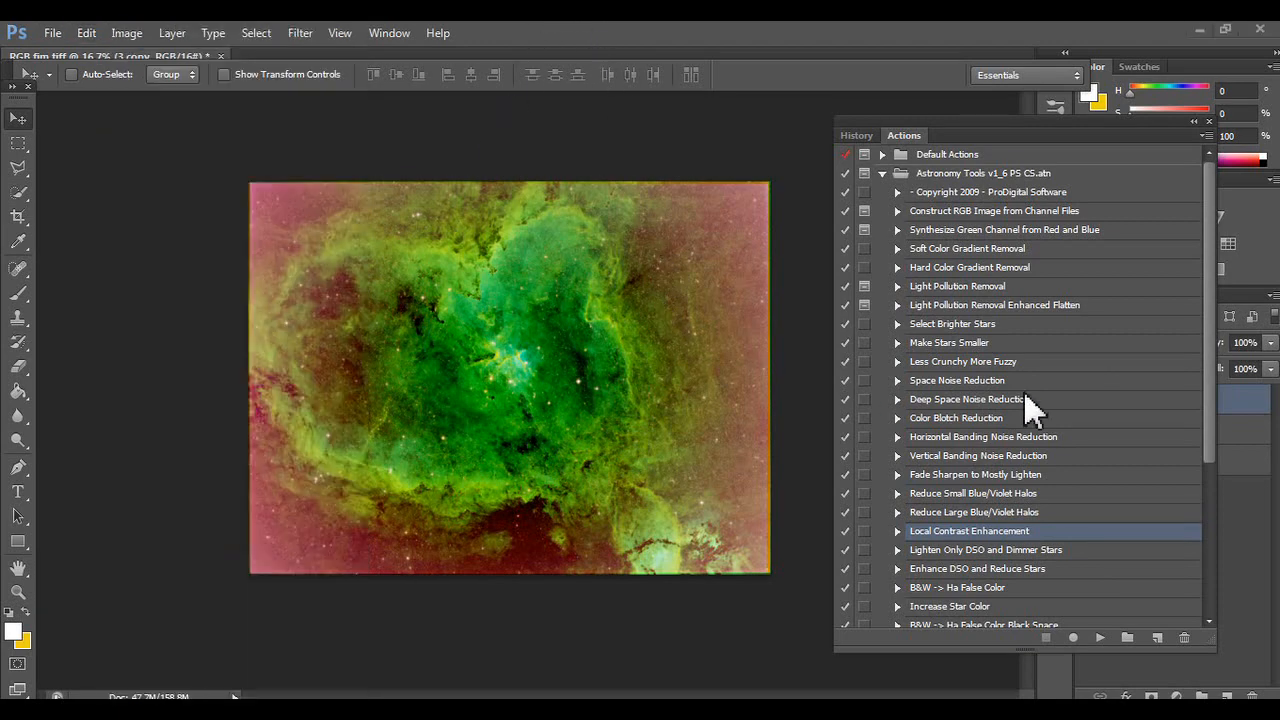